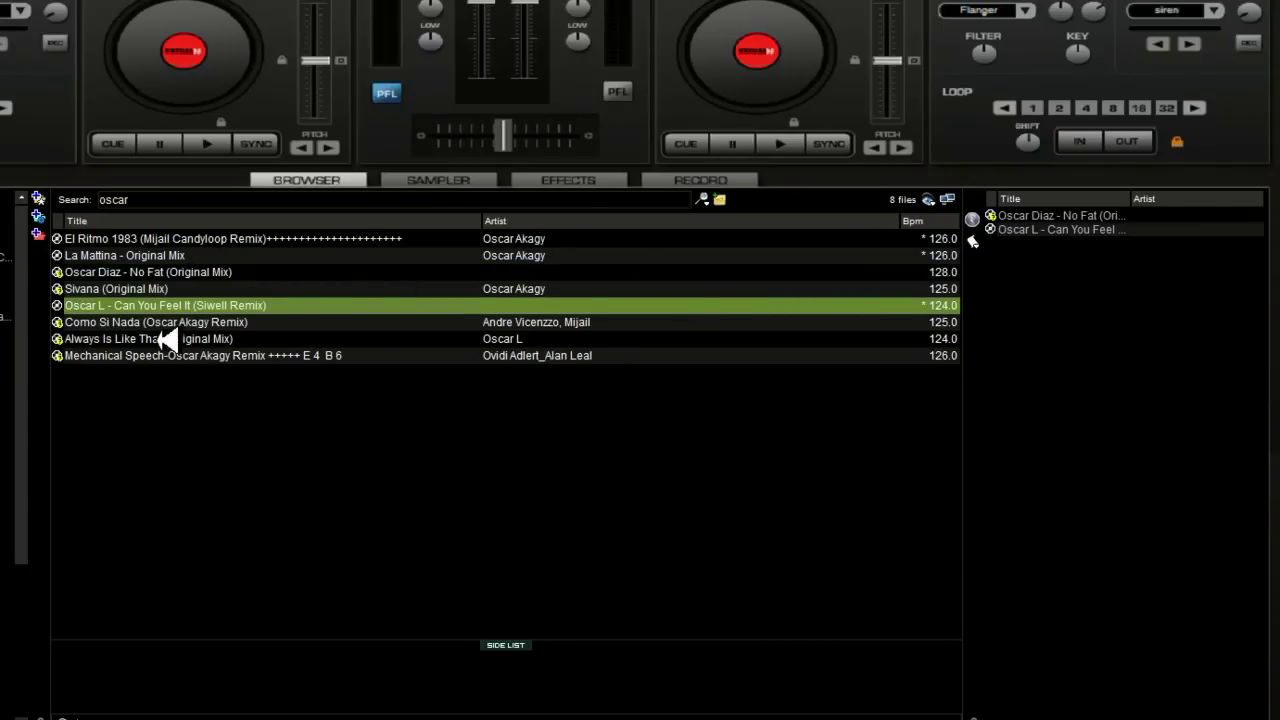
Add the Always Is Like That! and Mechanical Speech tracks to the automix list and save it as playlist prueba, overwriting the existing one
{"action": "left_click", "coordinate": [145, 338]}
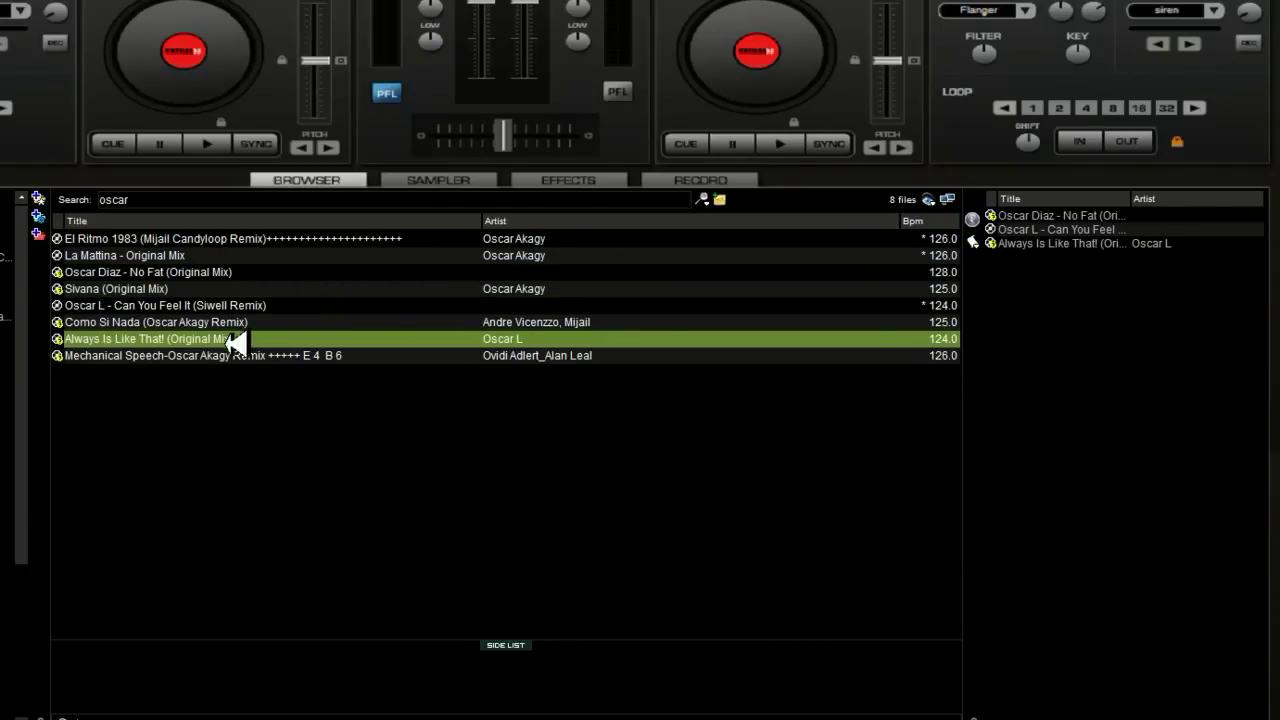
{"action": "left_click", "coordinate": [197, 356]}
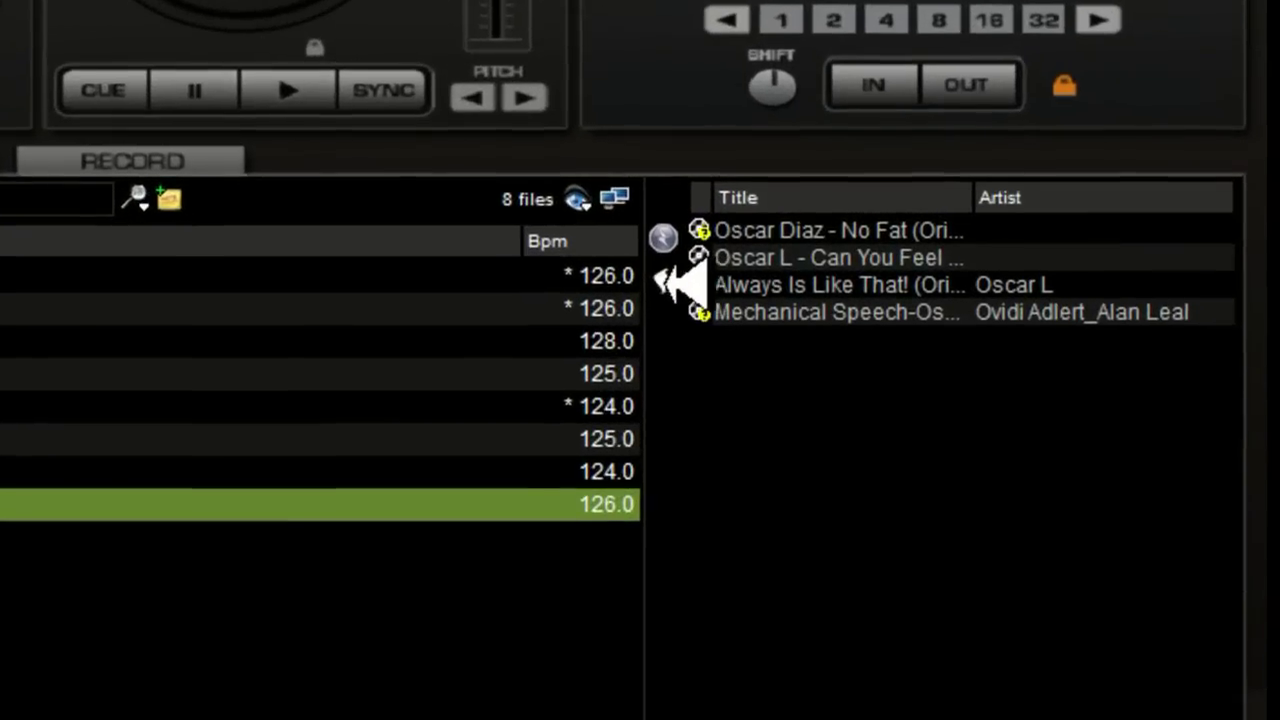
{"action": "right_click", "coordinate": [968, 242]}
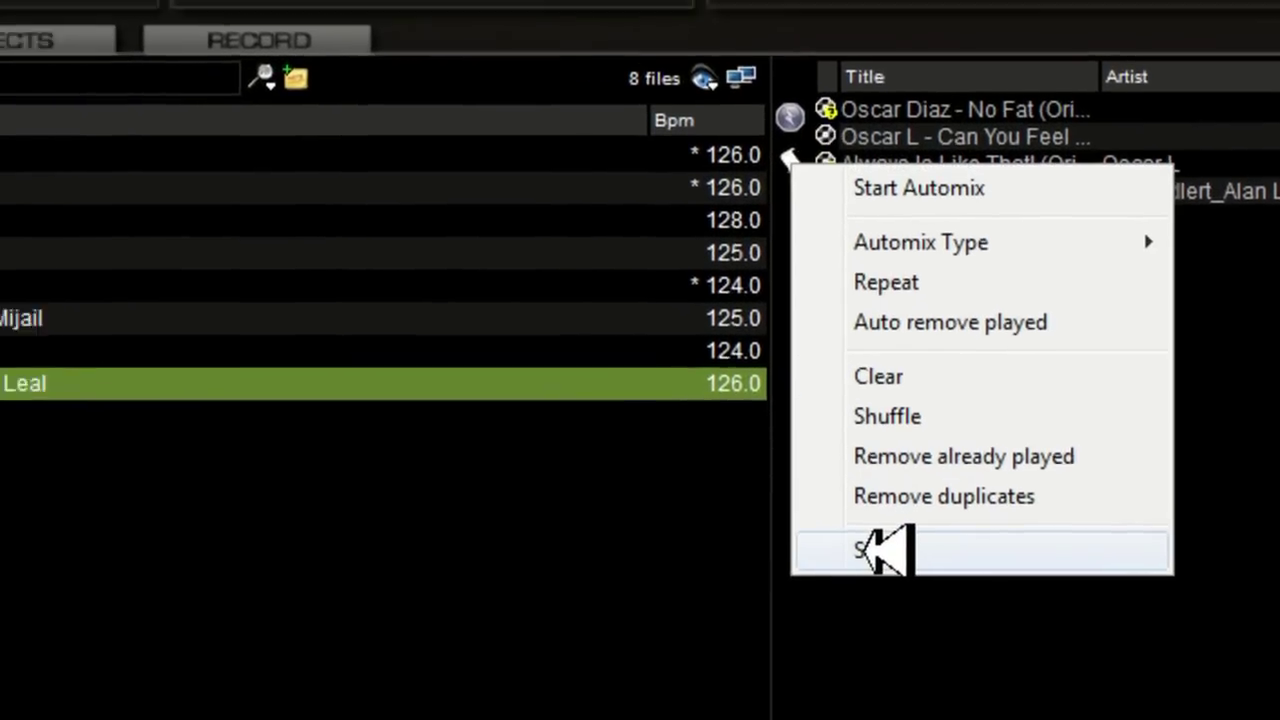
{"action": "left_click", "coordinate": [757, 535]}
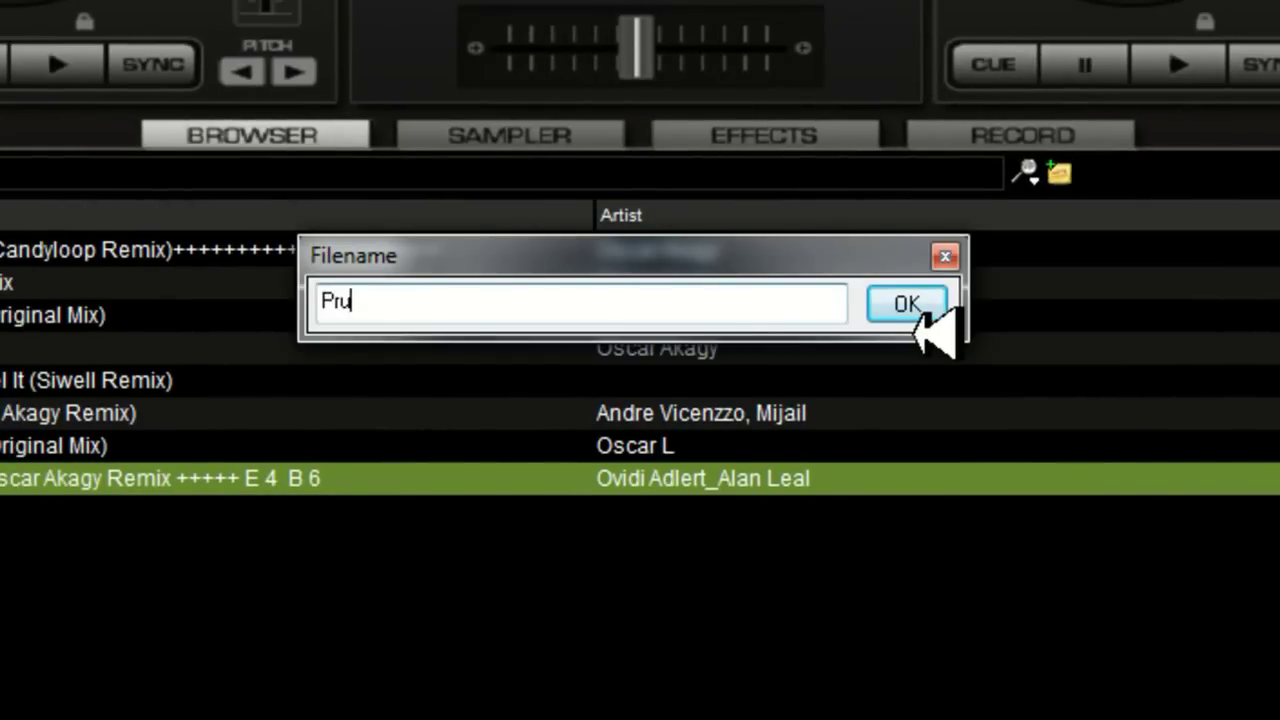
{"action": "left_click", "coordinate": [905, 308]}
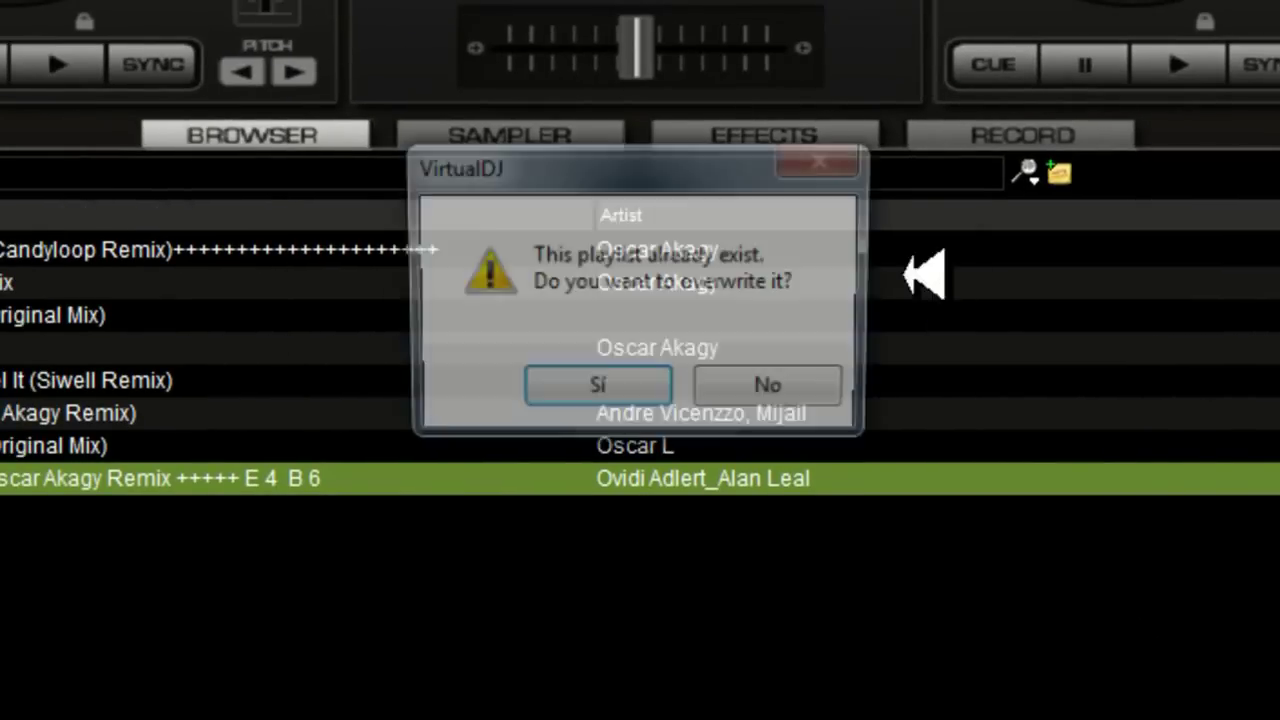
{"action": "left_click", "coordinate": [605, 385]}
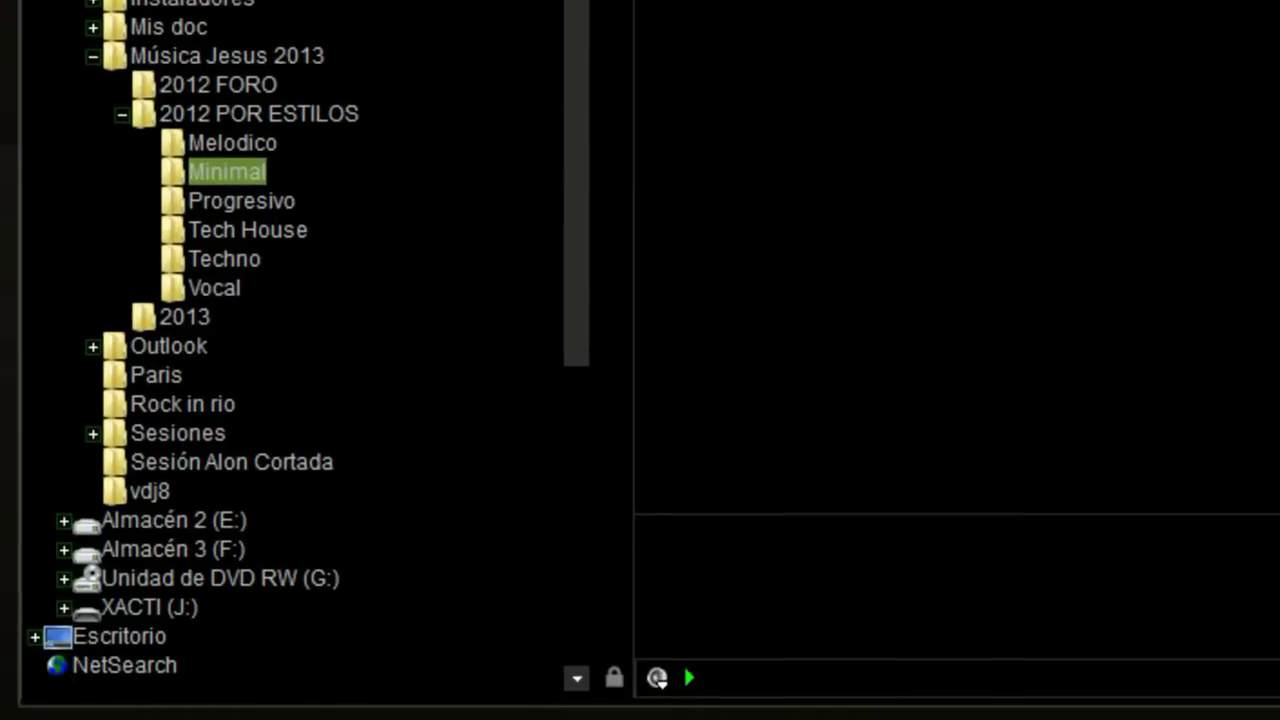
Expand the saved playlists in the folder tree and open the playlist Sesión 1
{"action": "scroll", "coordinate": [185, 548], "scroll_direction": "down", "scroll_amount": 4}
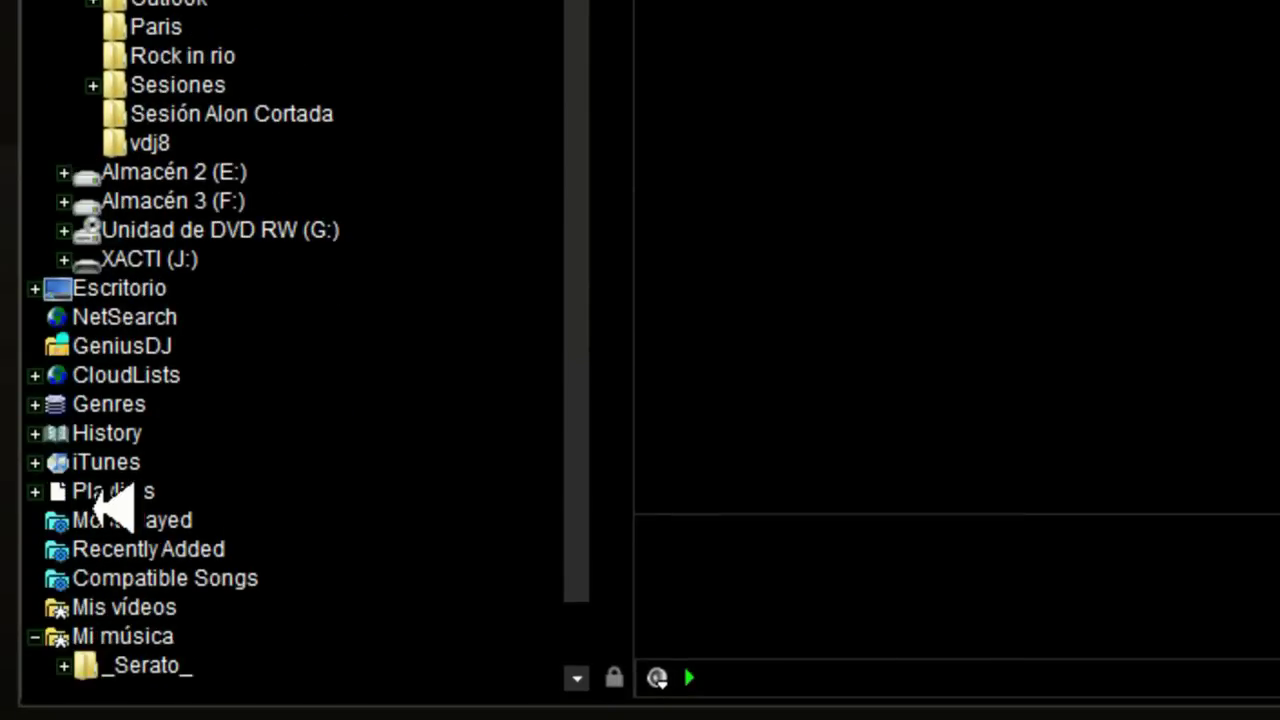
{"action": "left_click", "coordinate": [74, 491]}
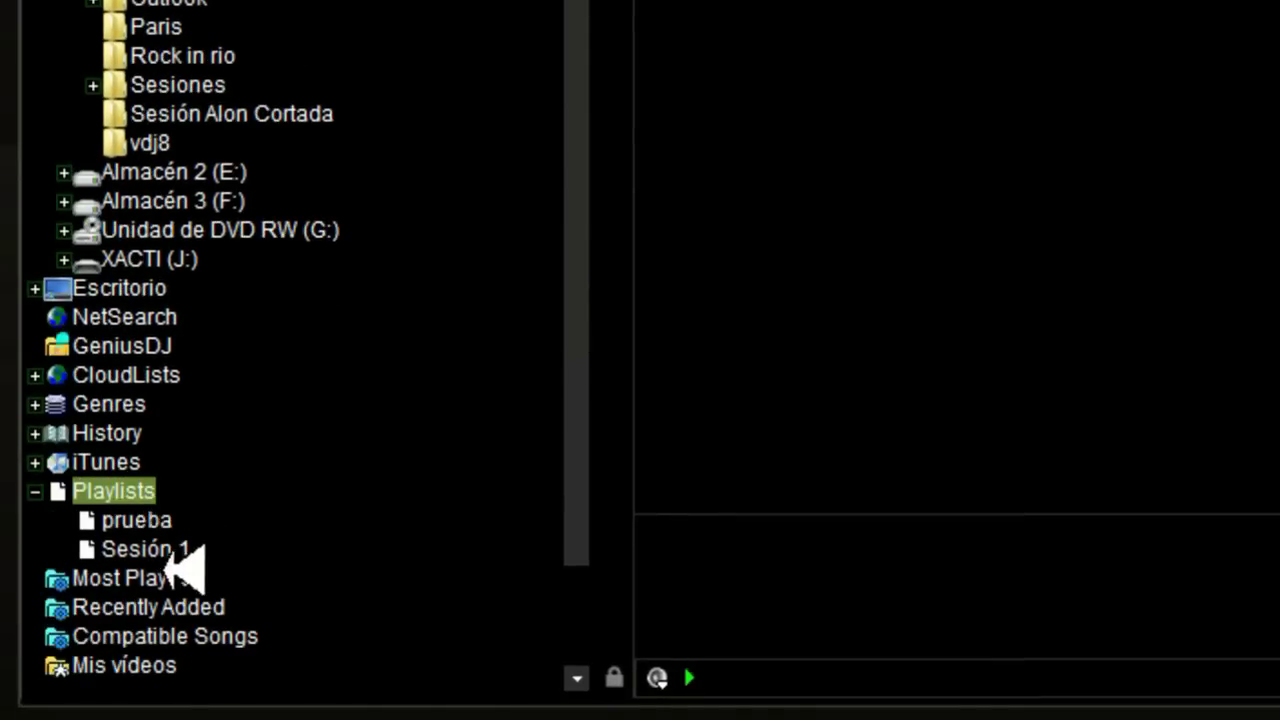
{"action": "left_click", "coordinate": [120, 547]}
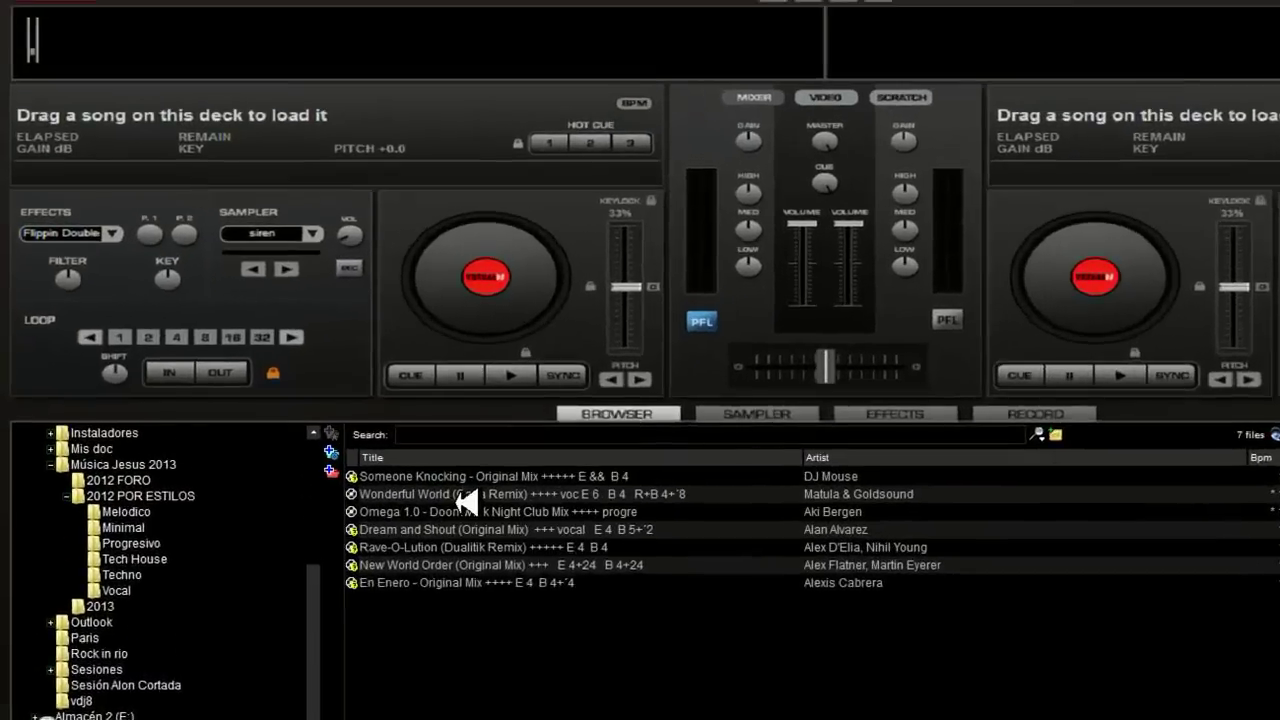
Load Wonderful World (Gaga Remix) onto deck A, play it briefly and stop it
{"action": "left_click_drag", "start_coordinate": [348, 321], "coordinate": [389, 151]}
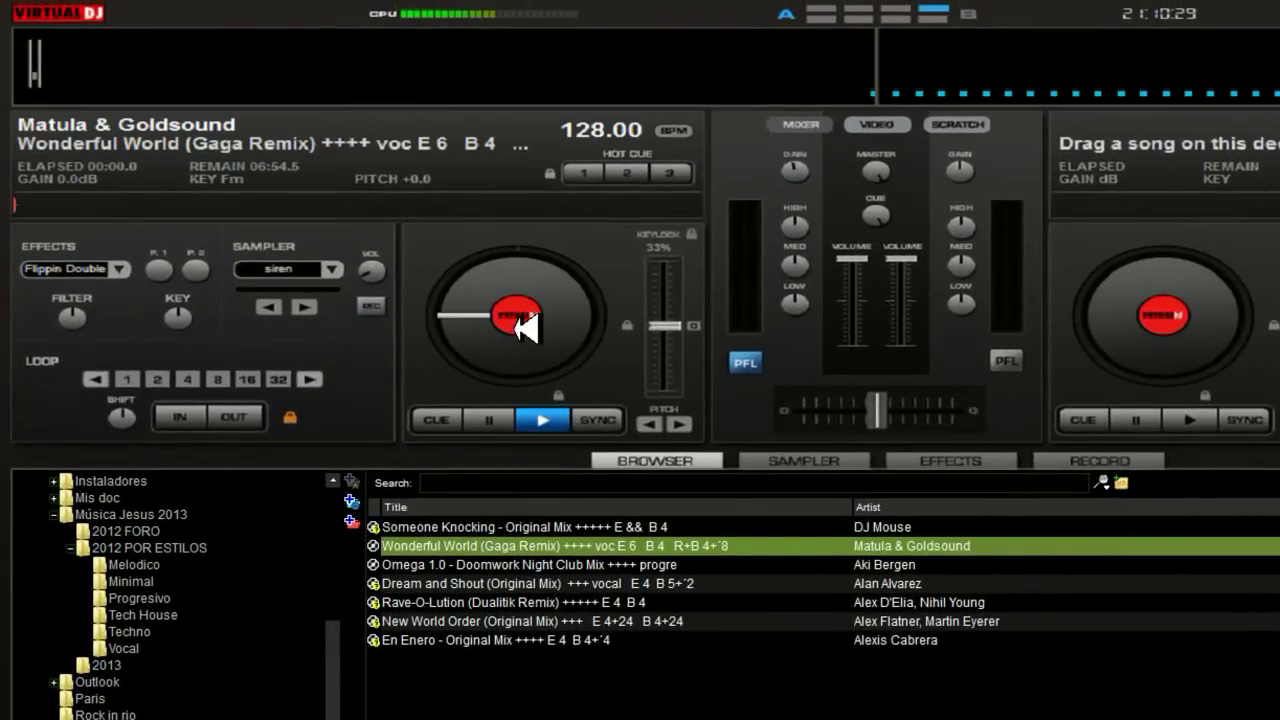
{"action": "left_click", "coordinate": [541, 418]}
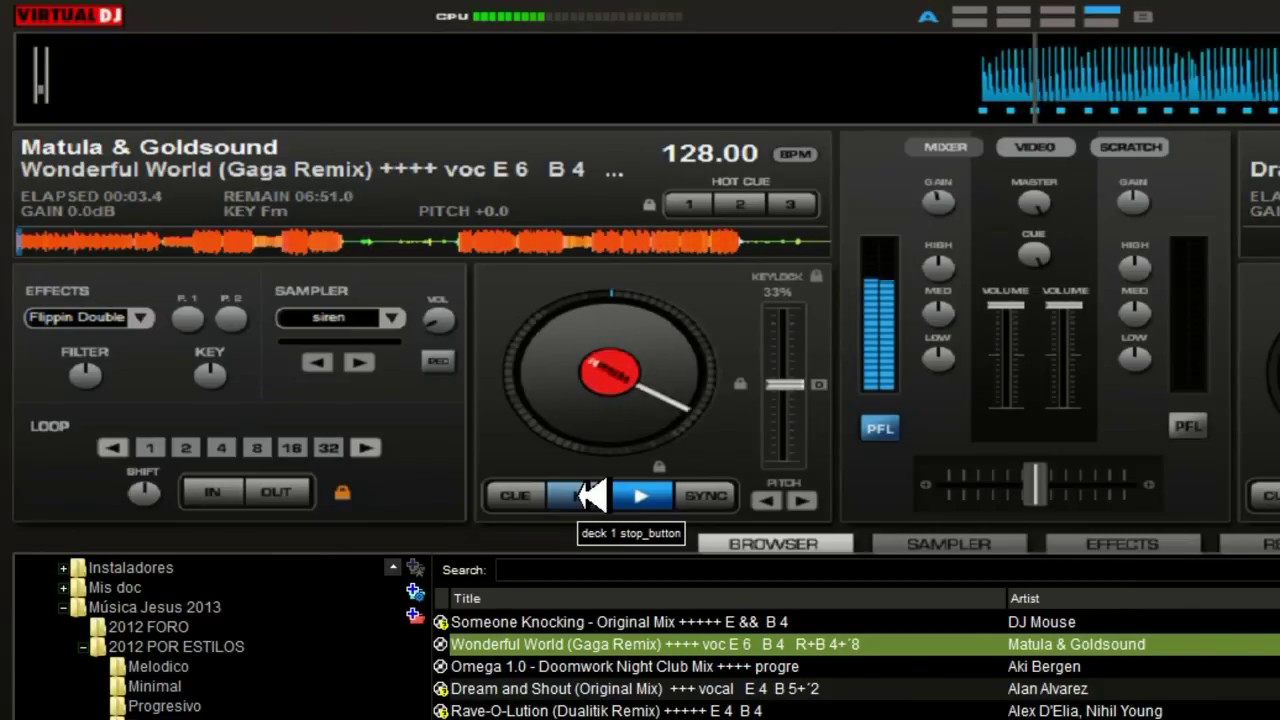
{"action": "left_click", "coordinate": [590, 494]}
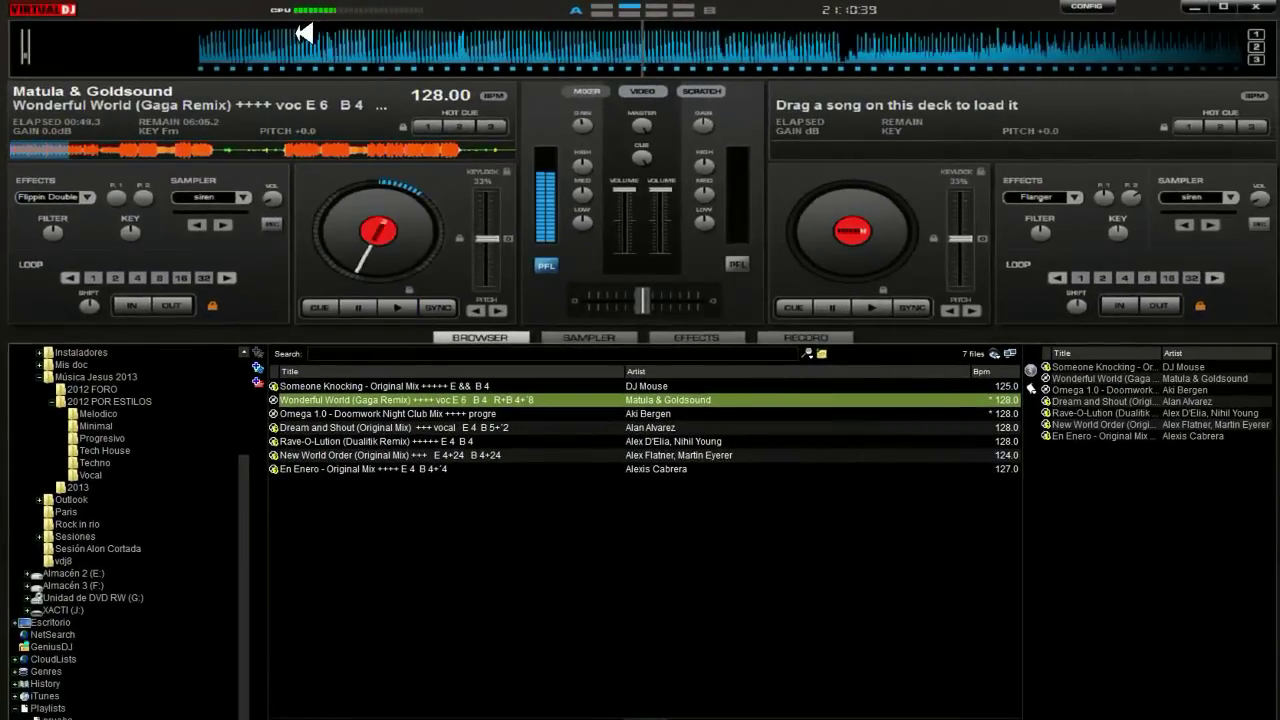
Scrub deck A's track forward to about 00:54.7 and zoom its waveform in and back out
{"action": "left_click_drag", "start_coordinate": [303, 33], "coordinate": [200, 8]}
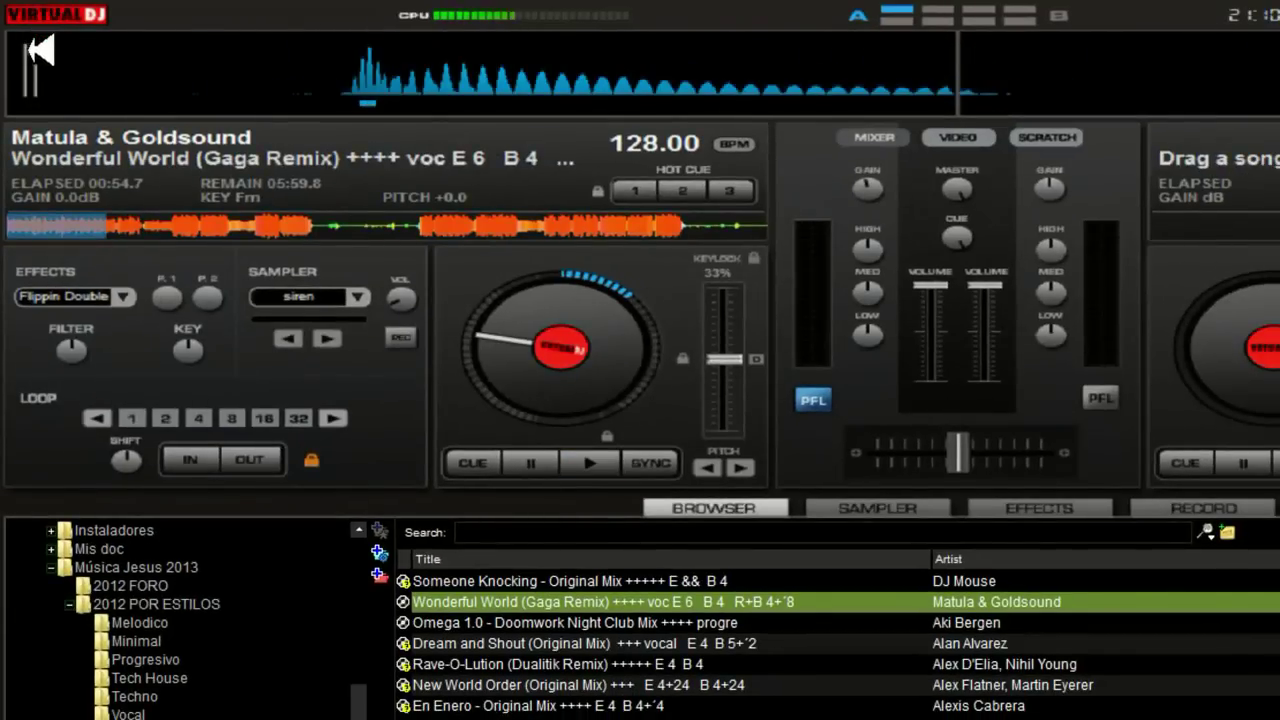
{"action": "scroll", "coordinate": [40, 60], "scroll_direction": "down", "scroll_amount": 3}
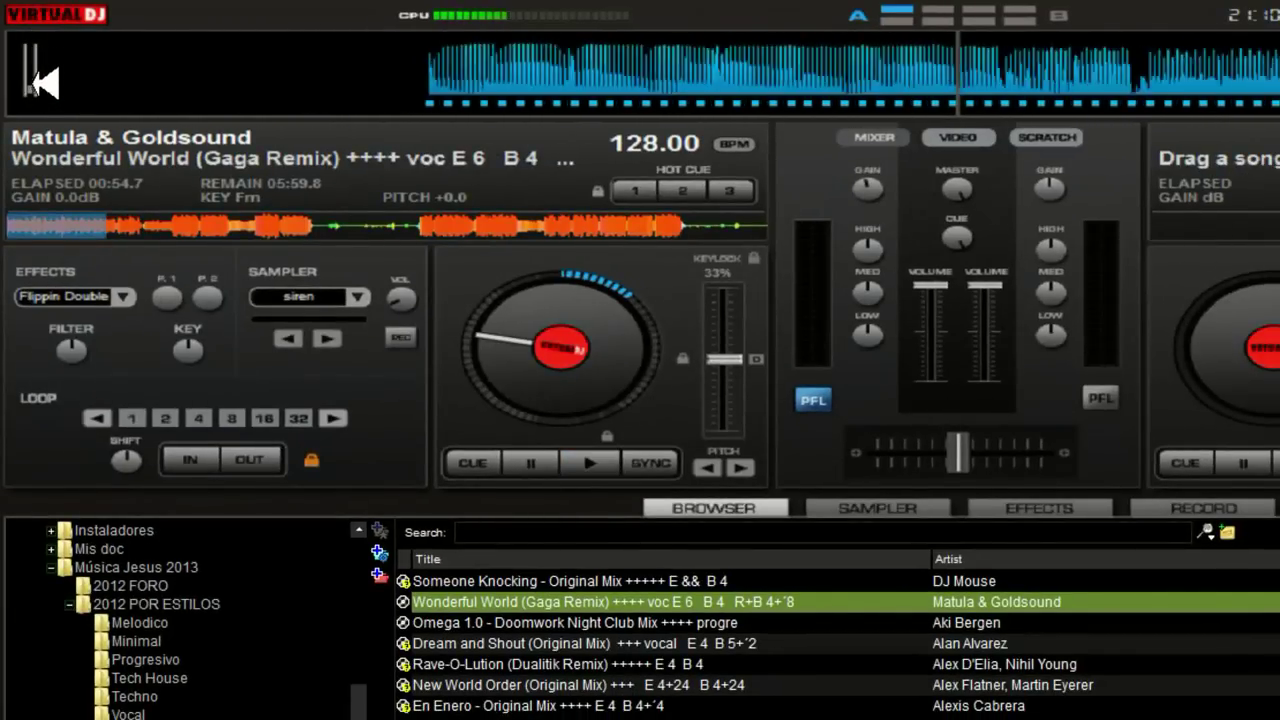
{"action": "scroll", "coordinate": [34, 85], "scroll_direction": "up", "scroll_amount": 4}
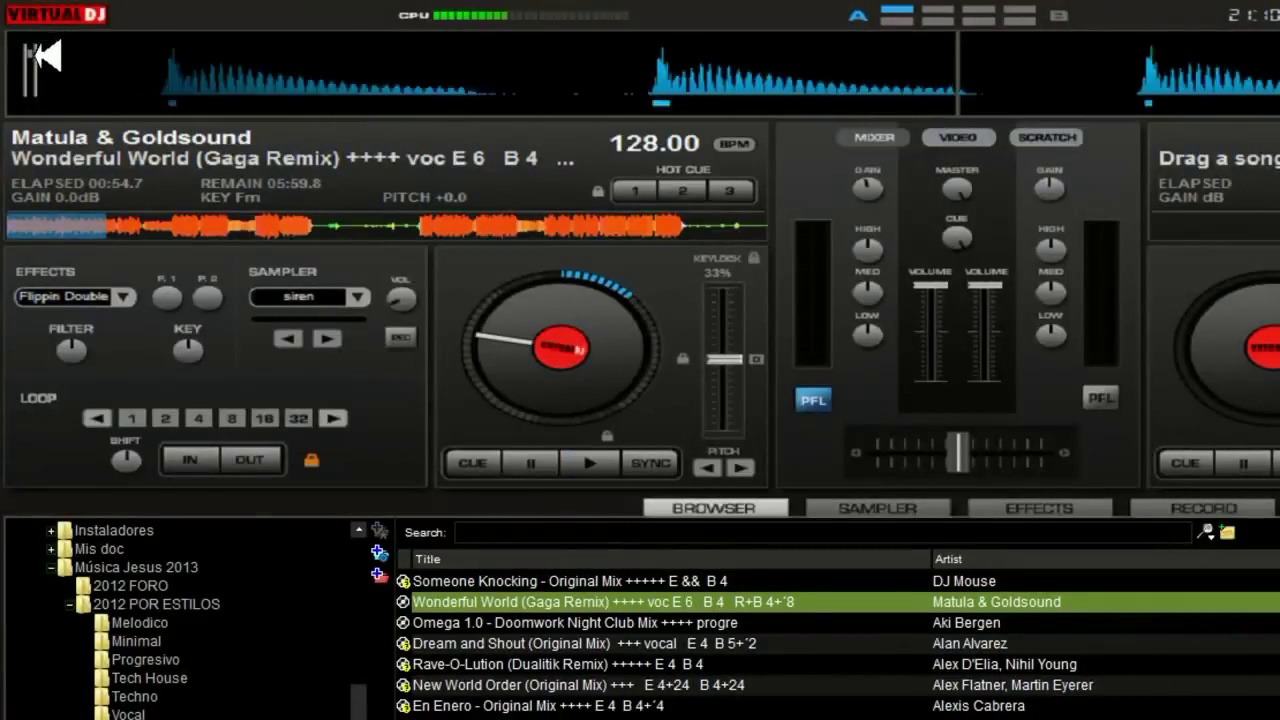
{"action": "scroll", "coordinate": [44, 57], "scroll_direction": "down", "scroll_amount": 3}
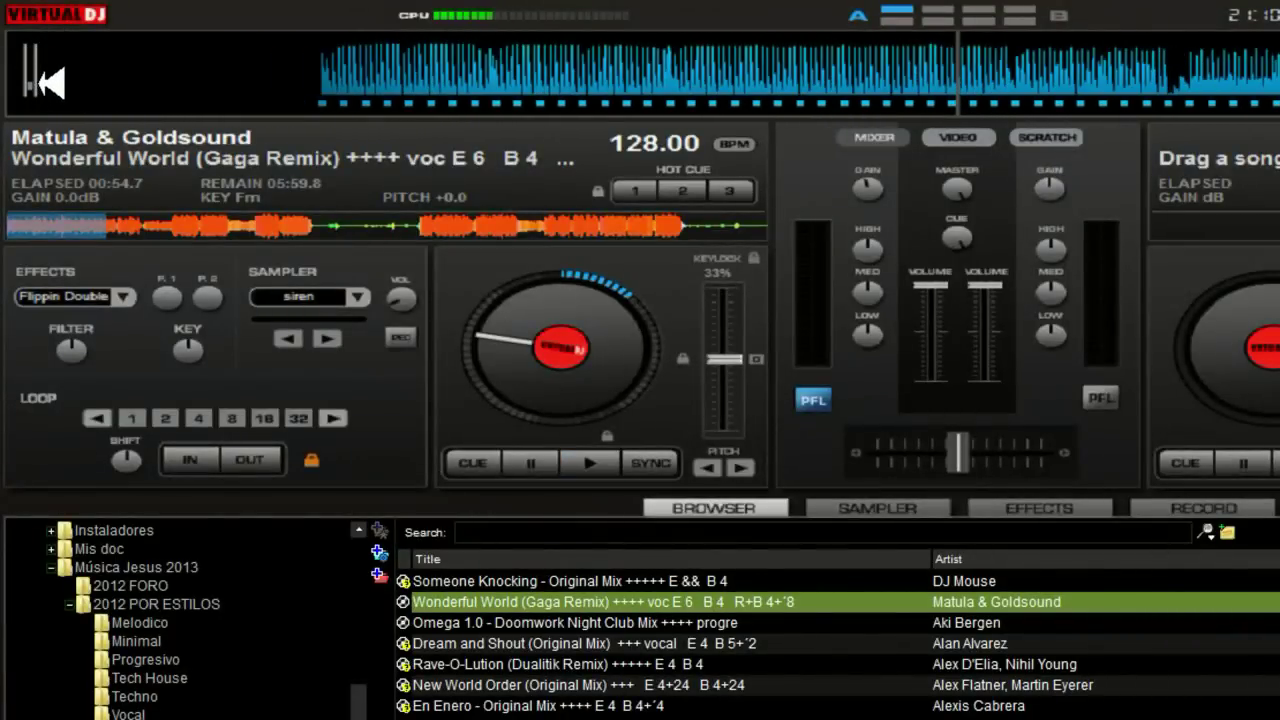
{"action": "scroll", "coordinate": [44, 84], "scroll_direction": "down", "scroll_amount": 1}
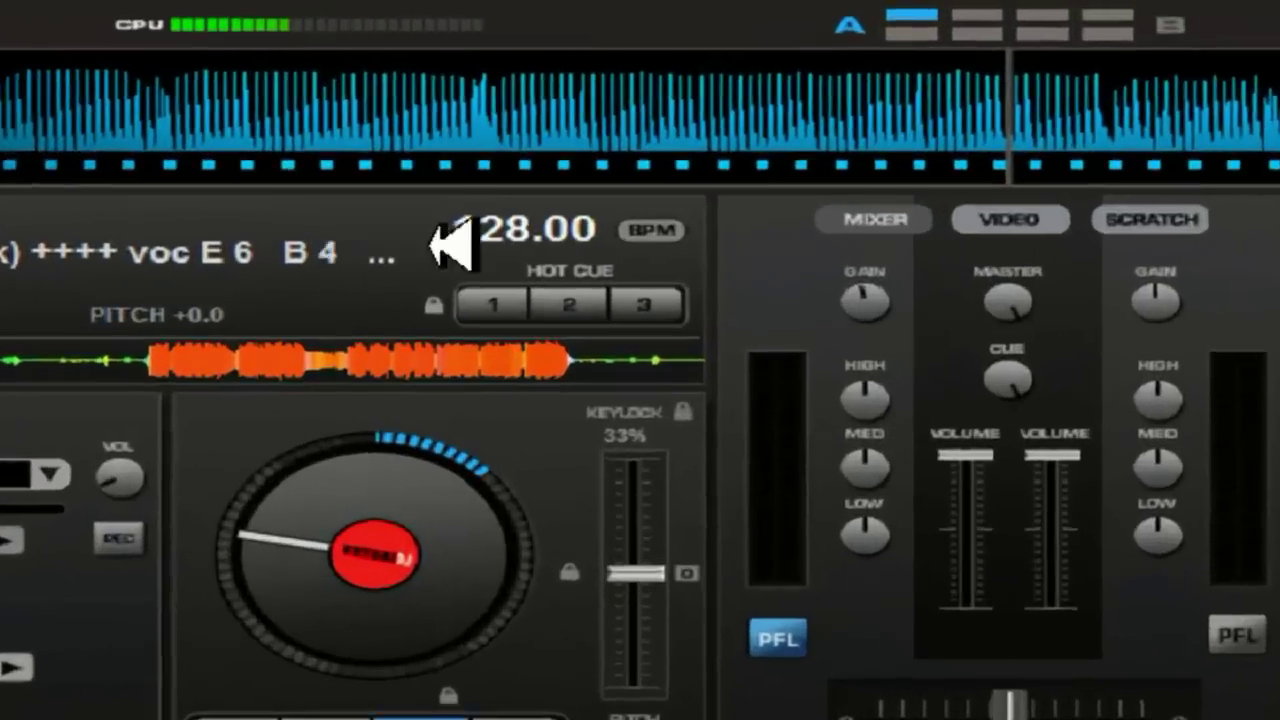
Set hot cues 1, 2 and 3 at successive points of the Wonderful World track on deck A
{"action": "left_click", "coordinate": [649, 190]}
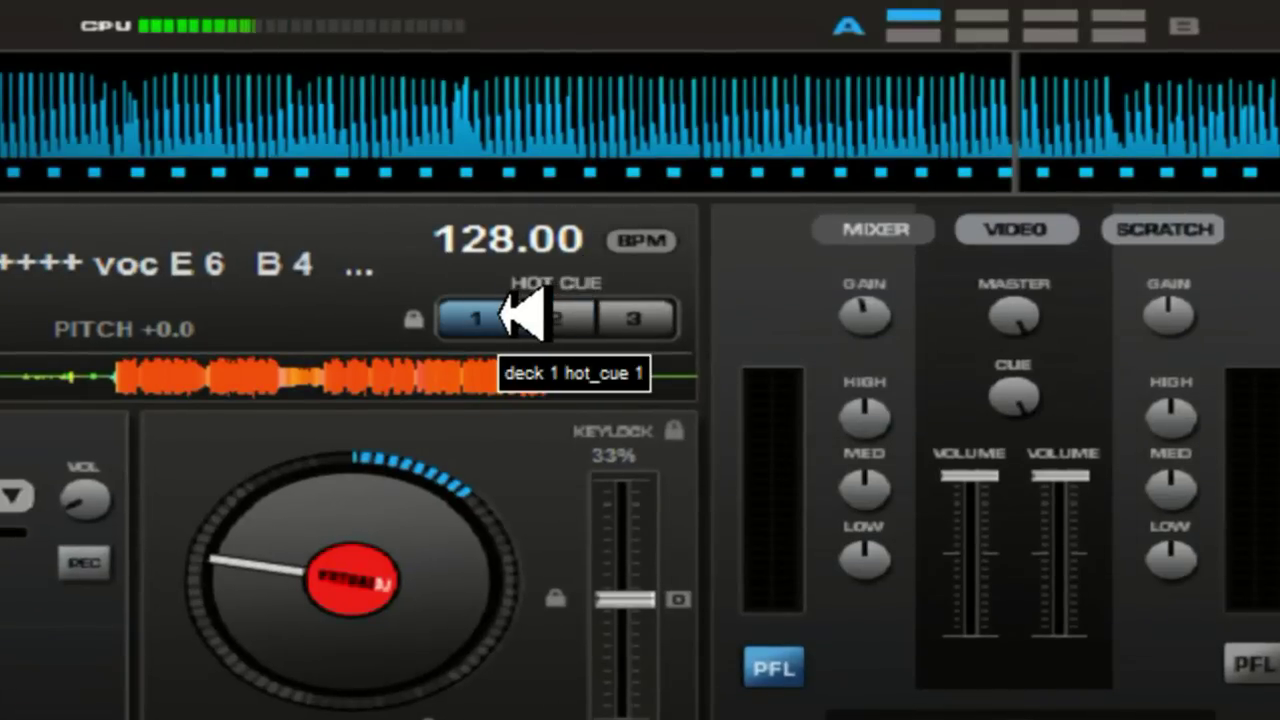
{"action": "left_click", "coordinate": [517, 318]}
{"action": "key", "text": "space"}
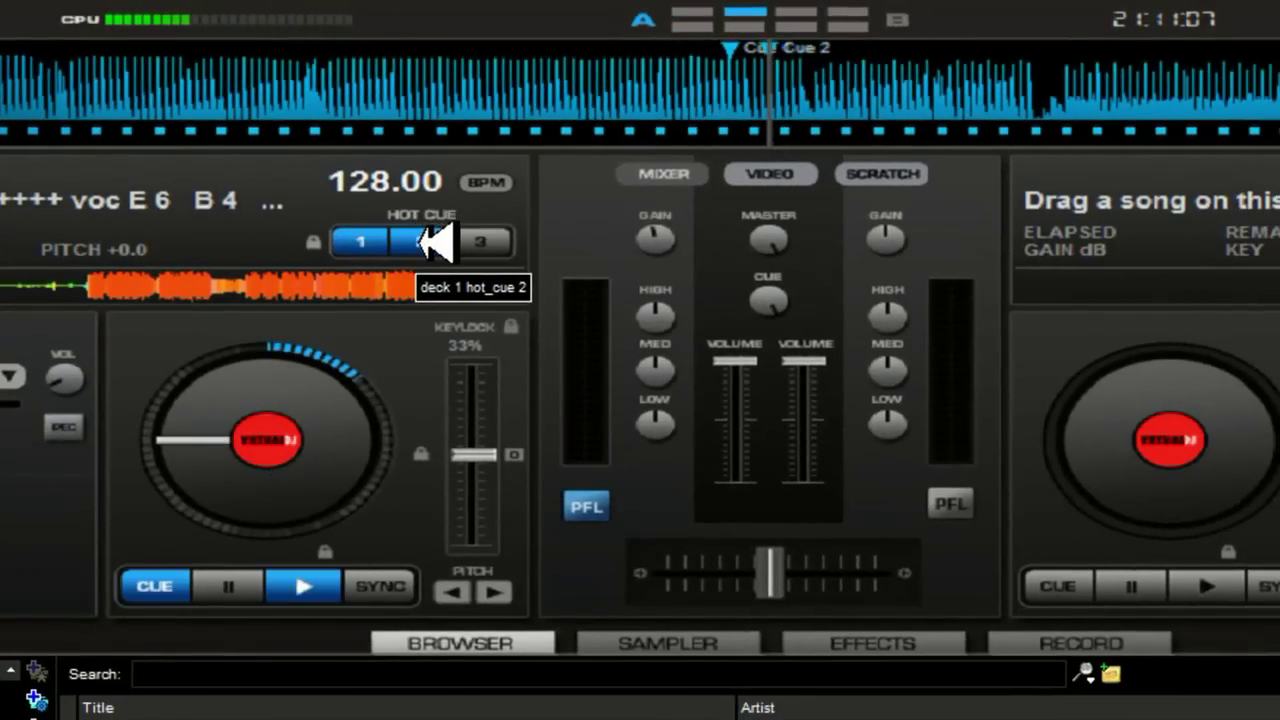
{"action": "left_click_drag", "start_coordinate": [611, 63], "coordinate": [509, 77]}
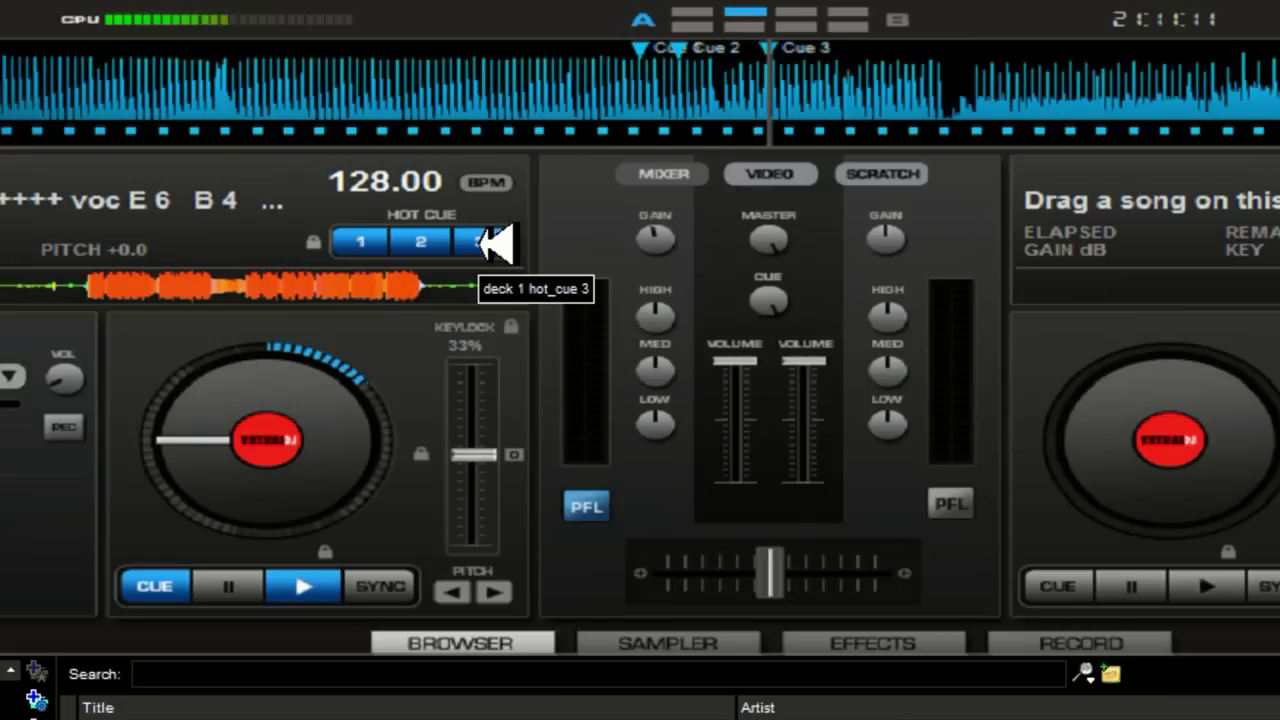
Play deck A from hot cue 3, and return the track to its cue point
{"action": "left_click", "coordinate": [495, 242]}
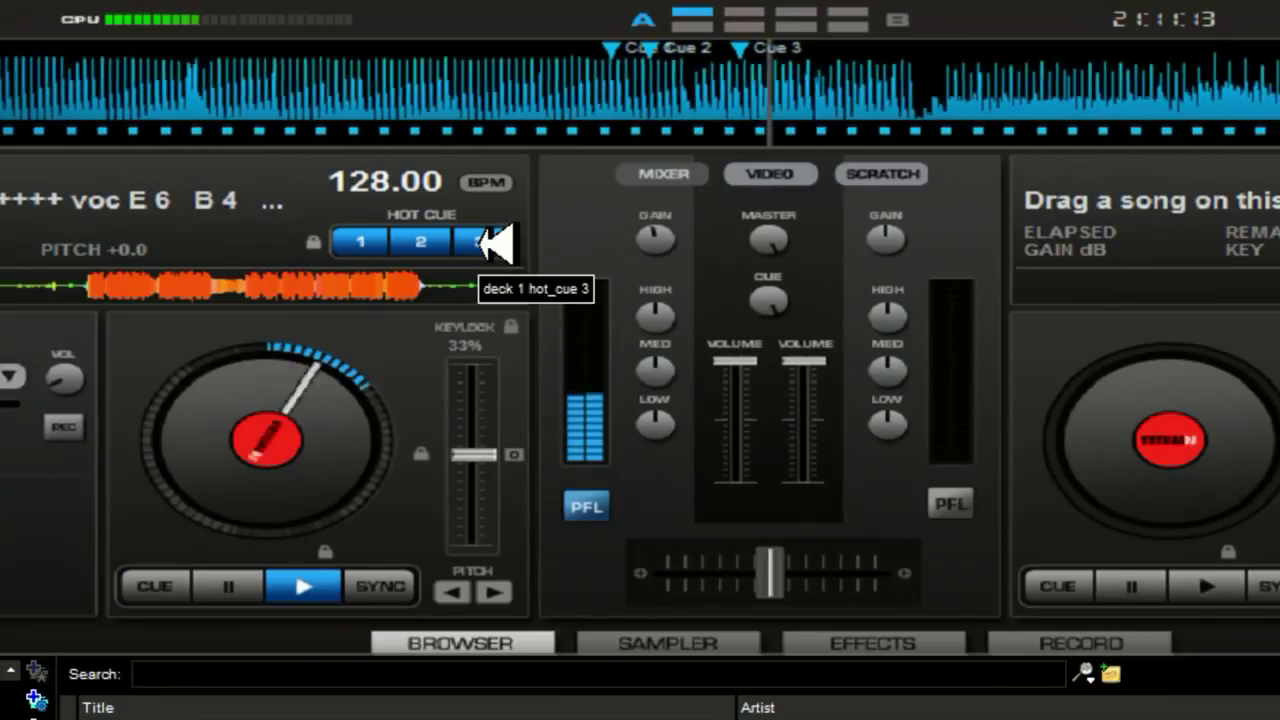
{"action": "left_click", "coordinate": [495, 242]}
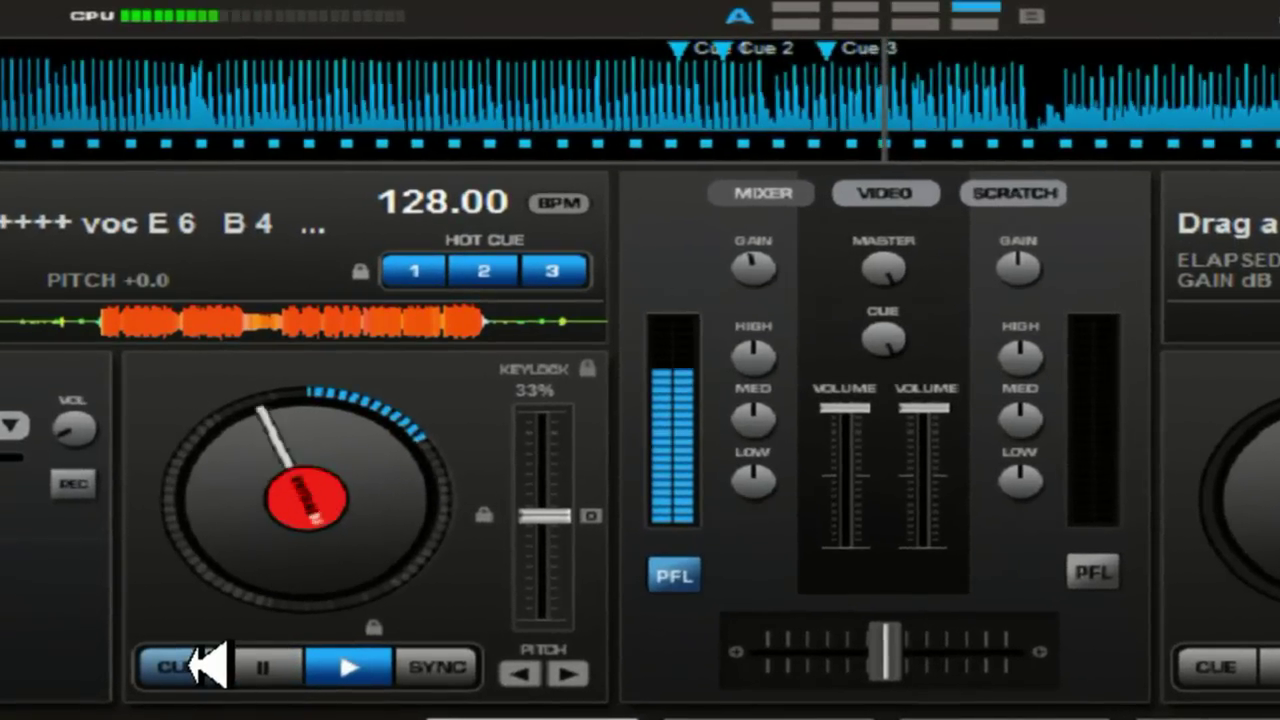
{"action": "left_click", "coordinate": [200, 665]}
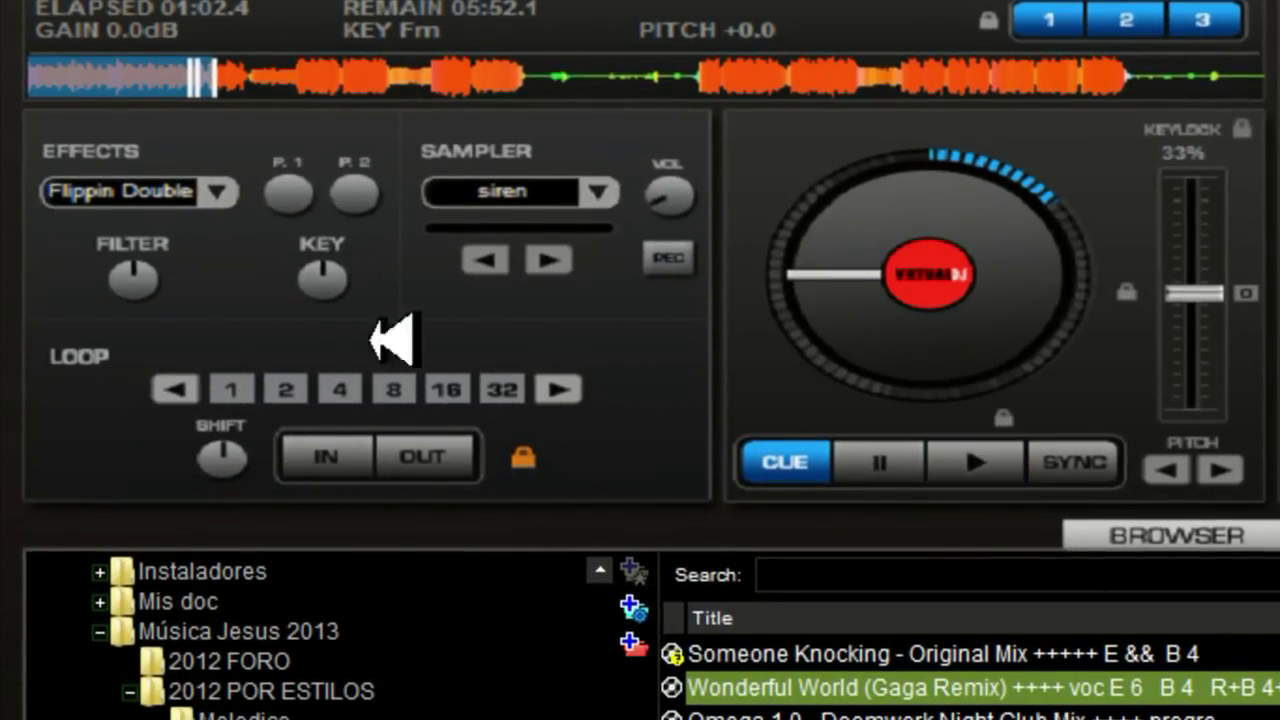
Scratch deck A's track with the platter and set its pitch to -0.6
{"action": "left_click", "coordinate": [345, 390]}
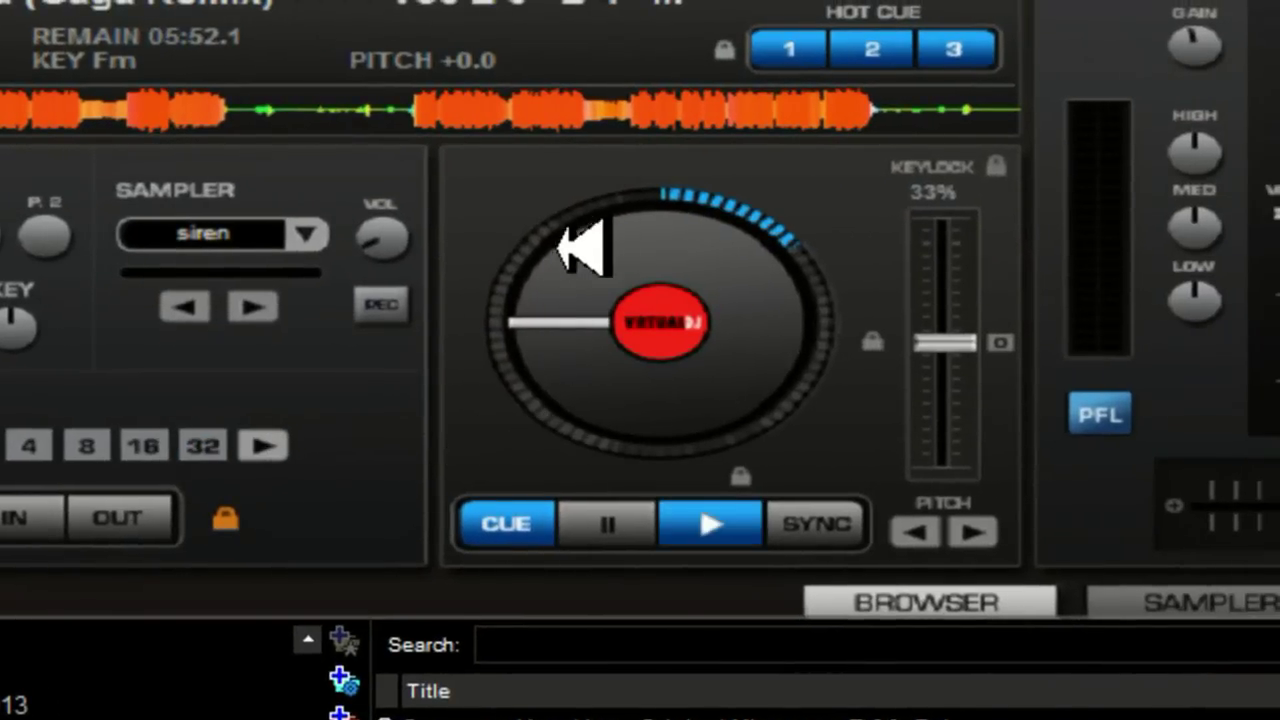
{"action": "left_click_drag", "start_coordinate": [583, 247], "coordinate": [725, 183]}
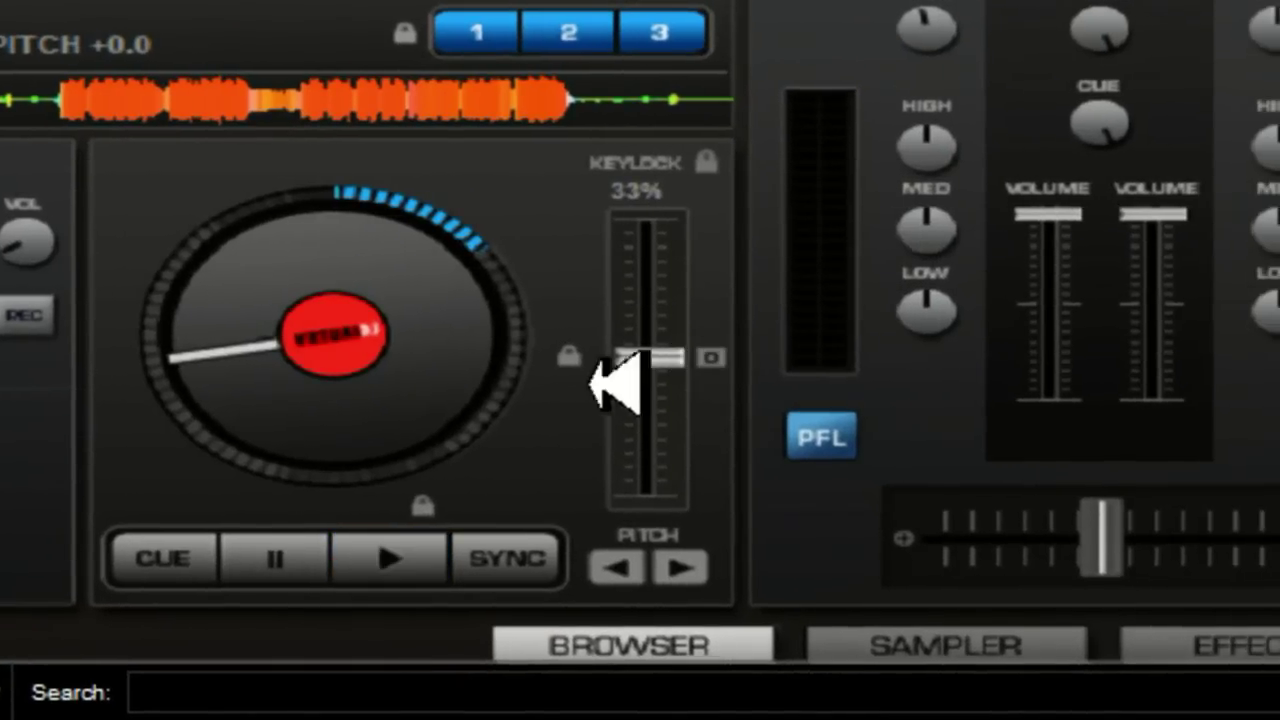
{"action": "left_click_drag", "start_coordinate": [680, 358], "coordinate": [634, 360]}
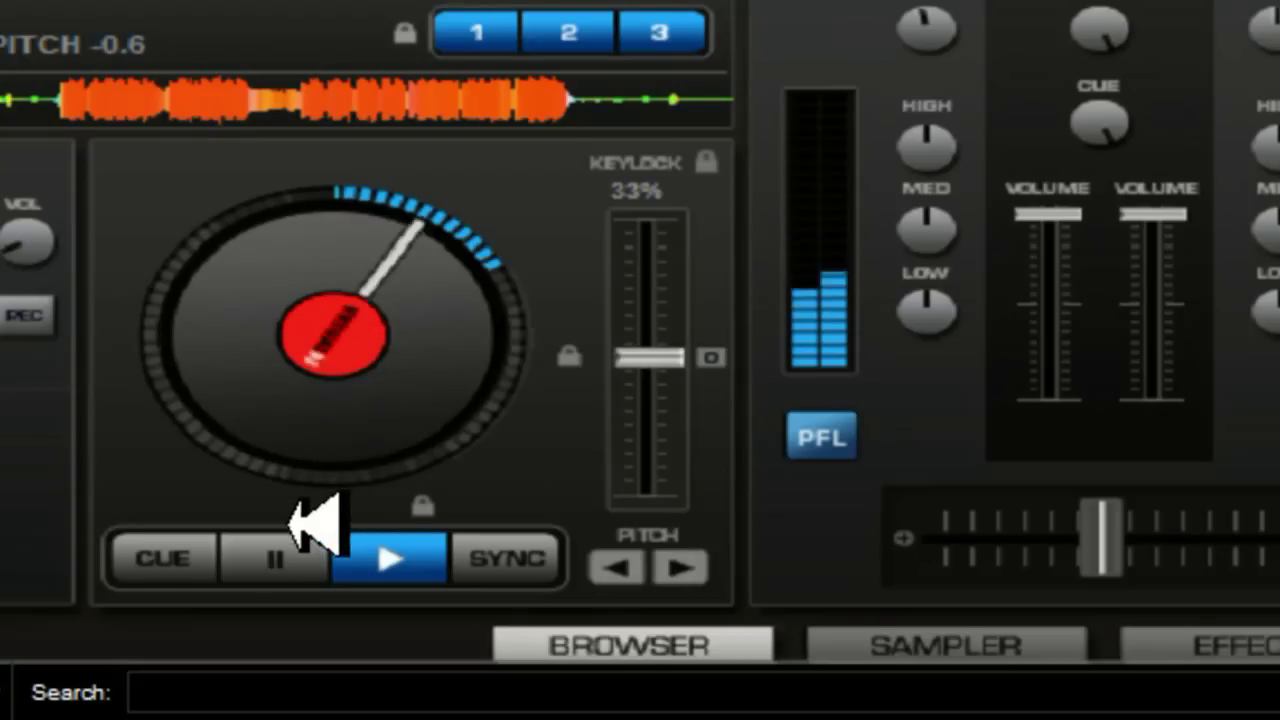
{"action": "left_click", "coordinate": [290, 555]}
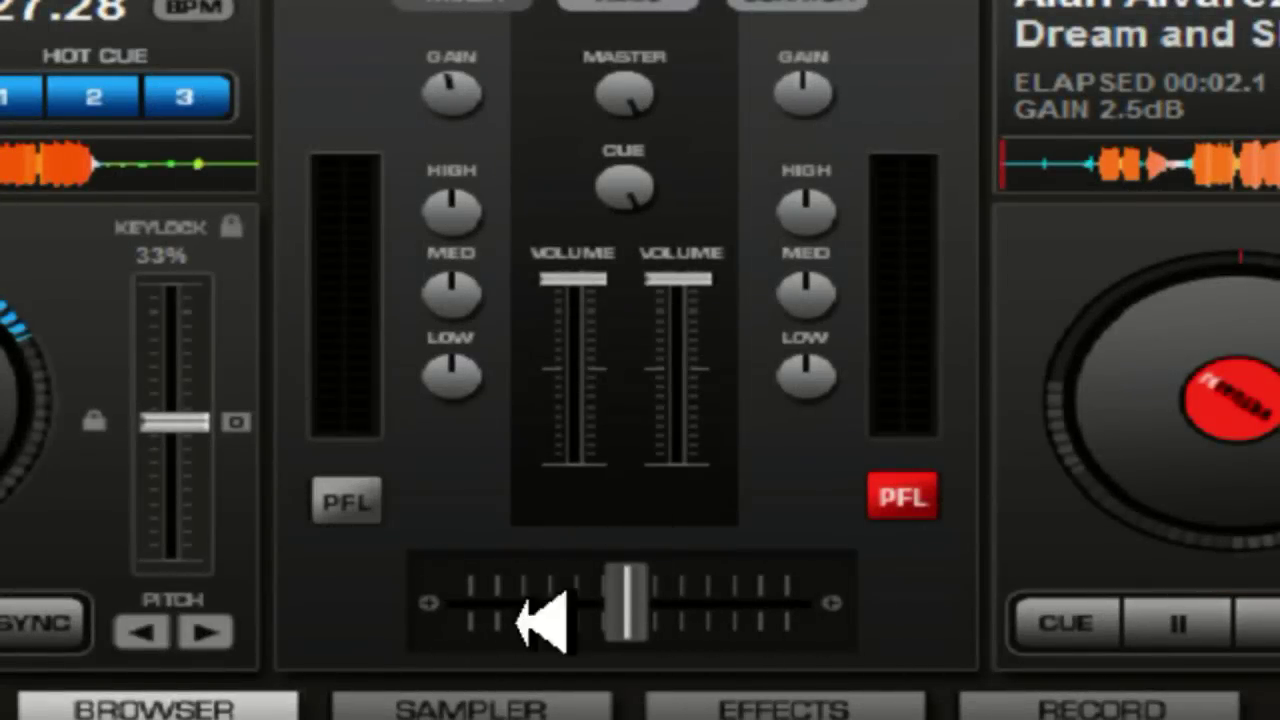
Adjust the crossfader and both decks' volume faders, and turn the master volume knob to its middle position
{"action": "mouse_move", "coordinate": [640, 605]}
{"action": "left_mouse_down"}
{"action": "mouse_move", "coordinate": [451, 606]}
{"action": "mouse_move", "coordinate": [666, 591]}
{"action": "mouse_move", "coordinate": [834, 606]}
{"action": "mouse_move", "coordinate": [630, 628]}
{"action": "left_mouse_up"}
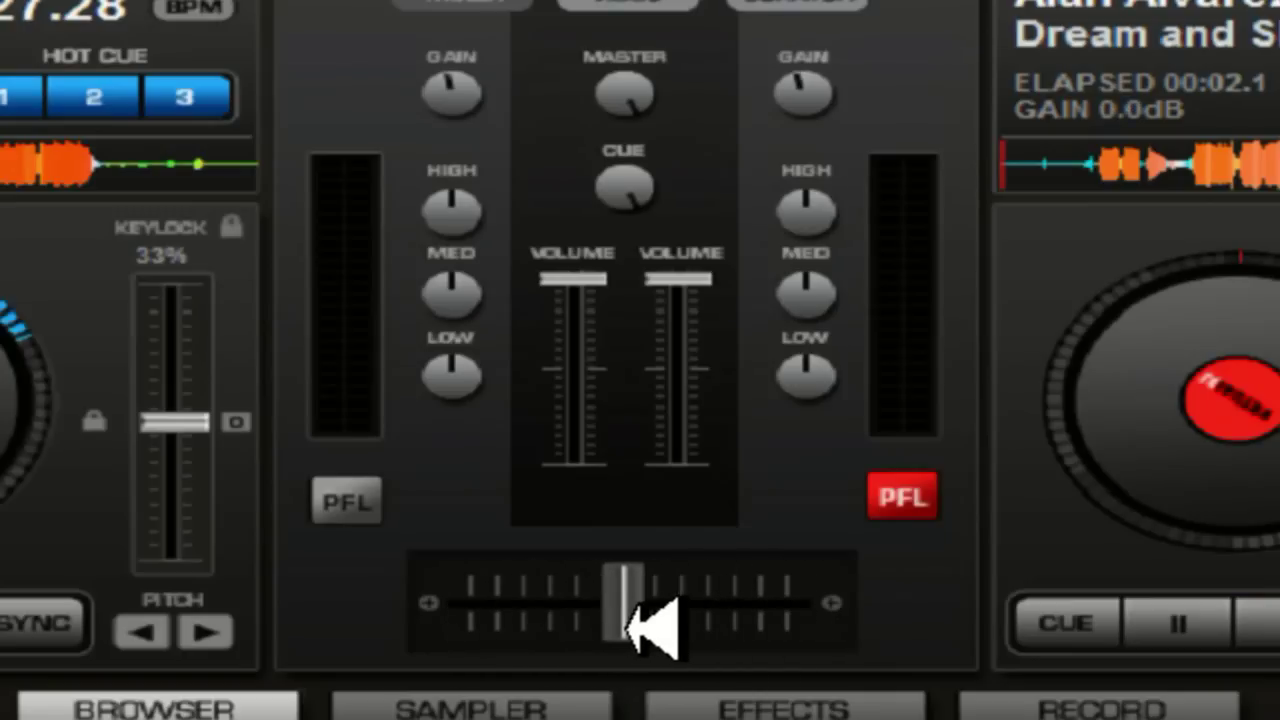
{"action": "left_click_drag", "start_coordinate": [582, 268], "coordinate": [634, 109]}
{"action": "left_click_drag", "start_coordinate": [714, 286], "coordinate": [665, 250]}
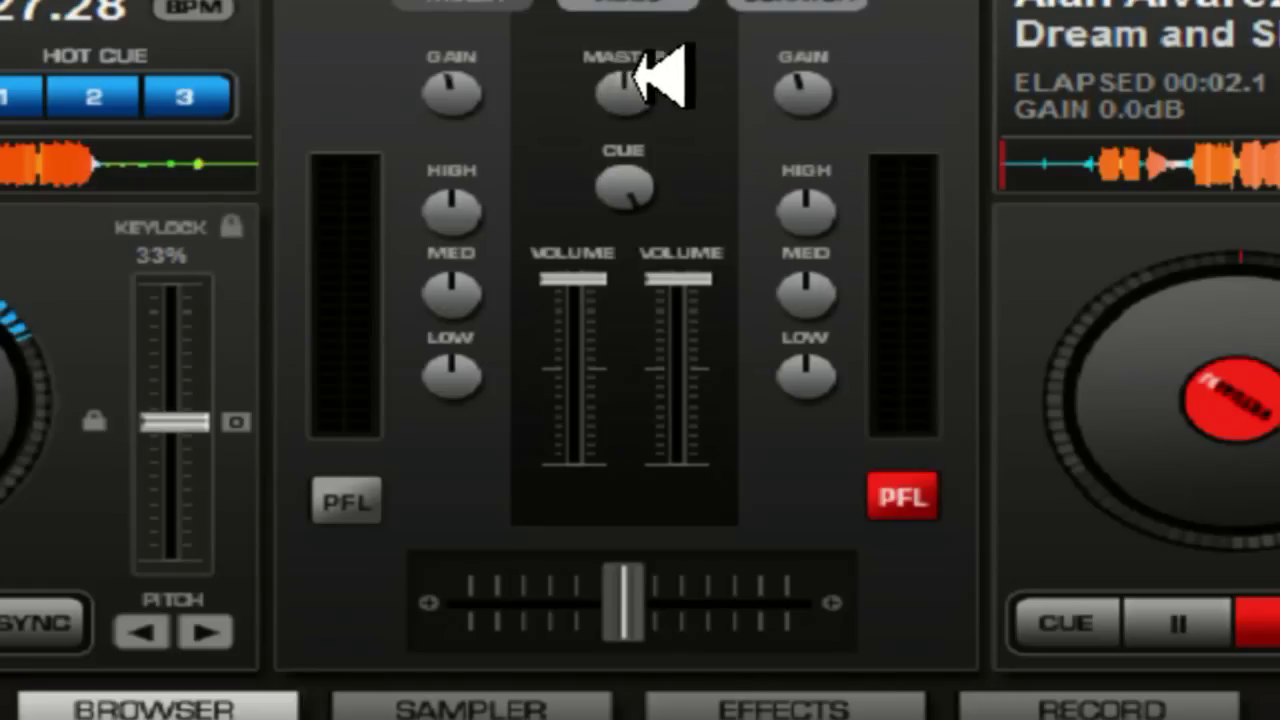
{"action": "mouse_move", "coordinate": [645, 96]}
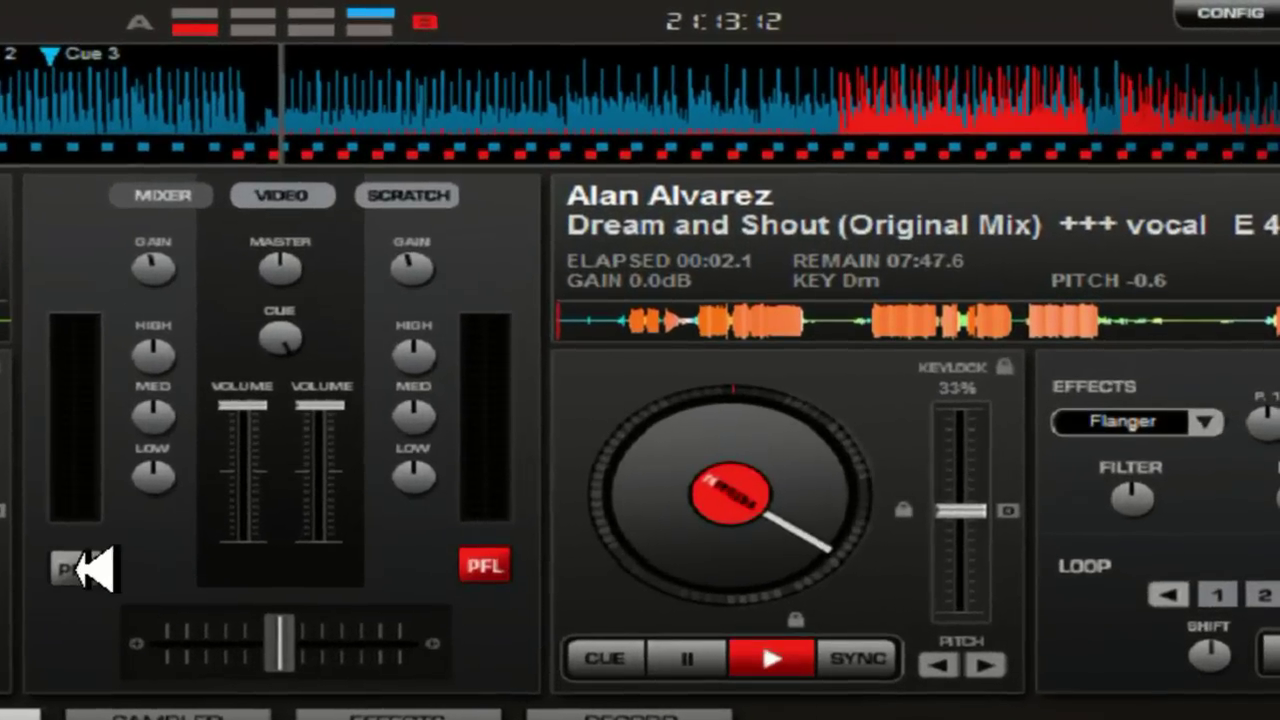
Switch headphone monitoring (PFL) to deck A, over to deck B, and back to deck A
{"action": "left_click", "coordinate": [220, 500]}
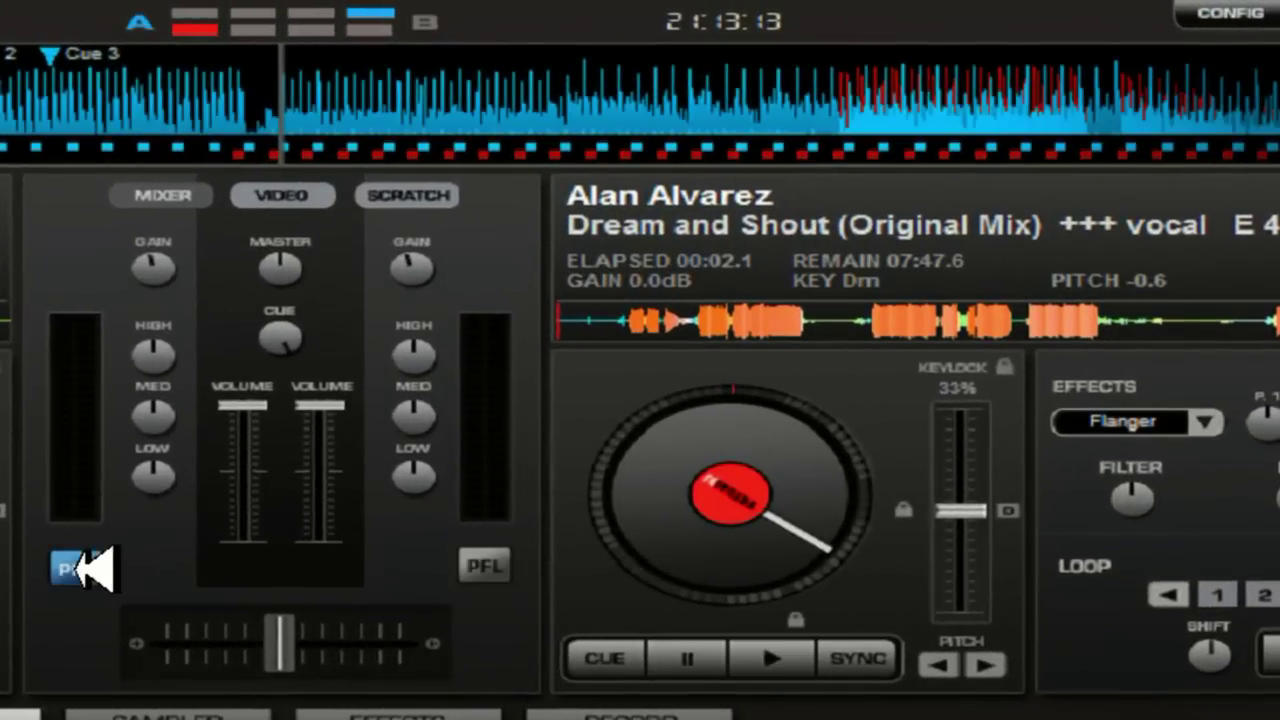
{"action": "left_click", "coordinate": [492, 552]}
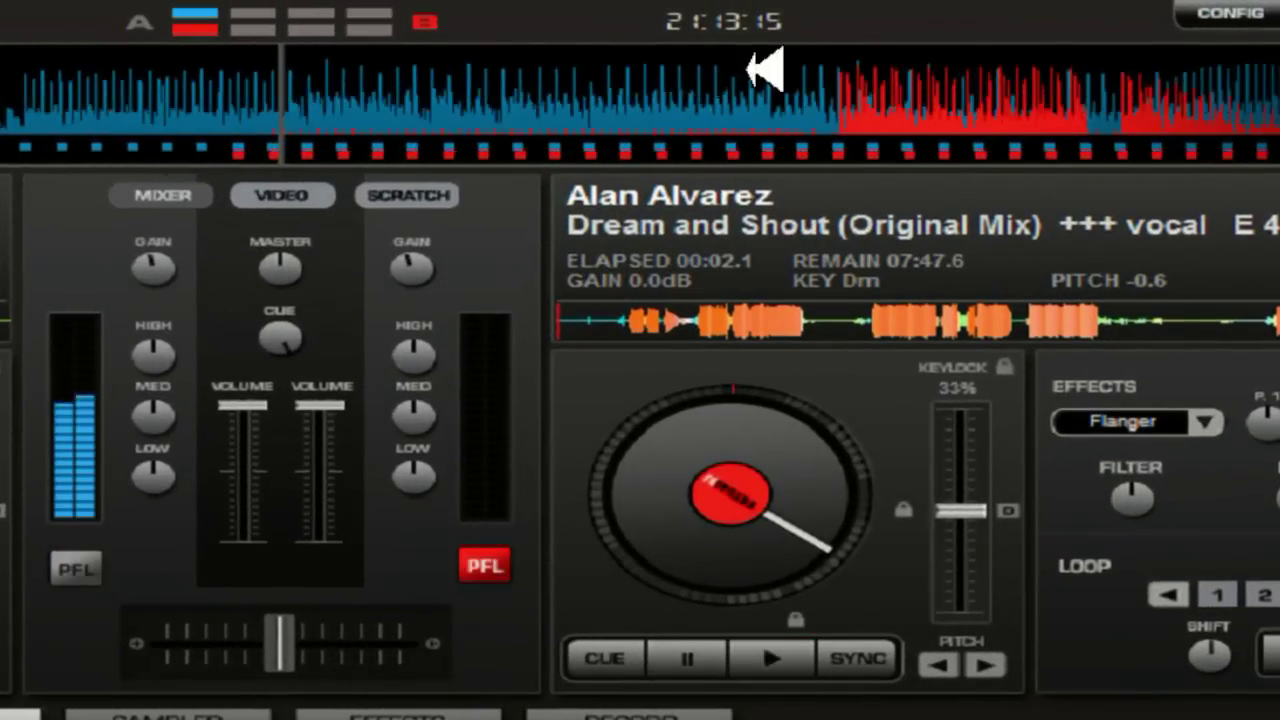
{"action": "left_click", "coordinate": [100, 545]}
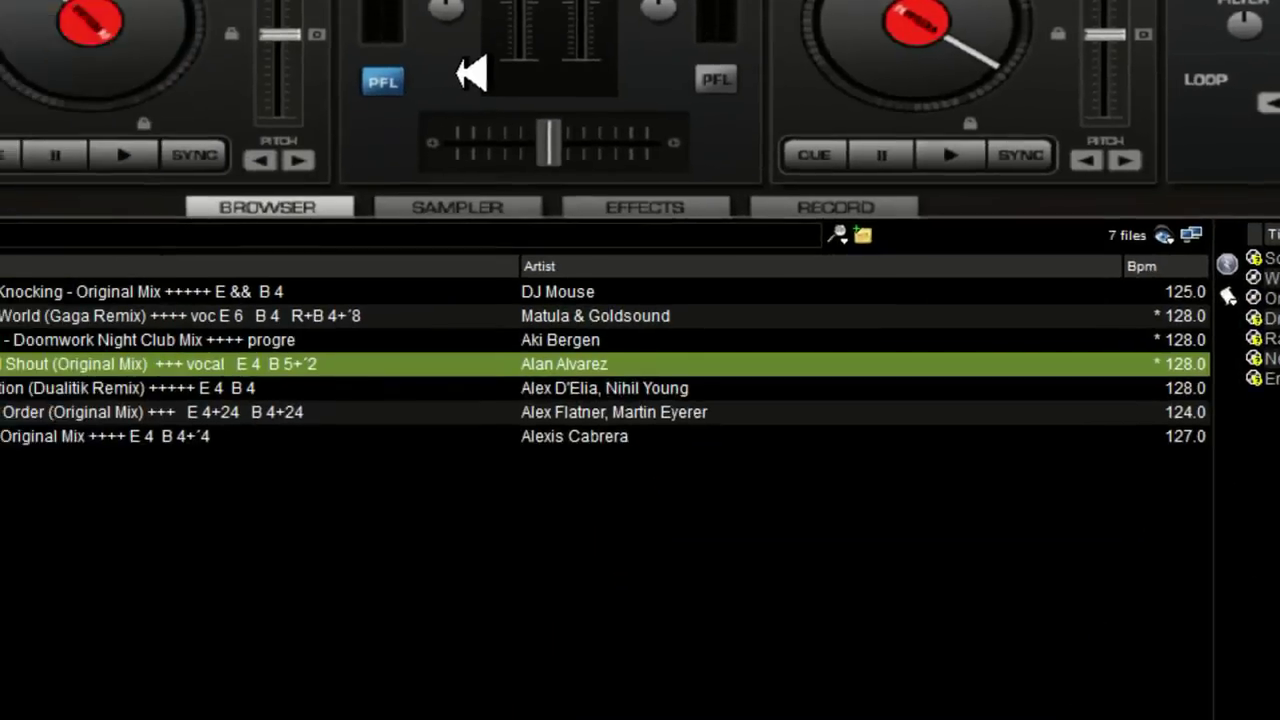
Open the sampler and play the siren sample
{"action": "left_click", "coordinate": [560, 20]}
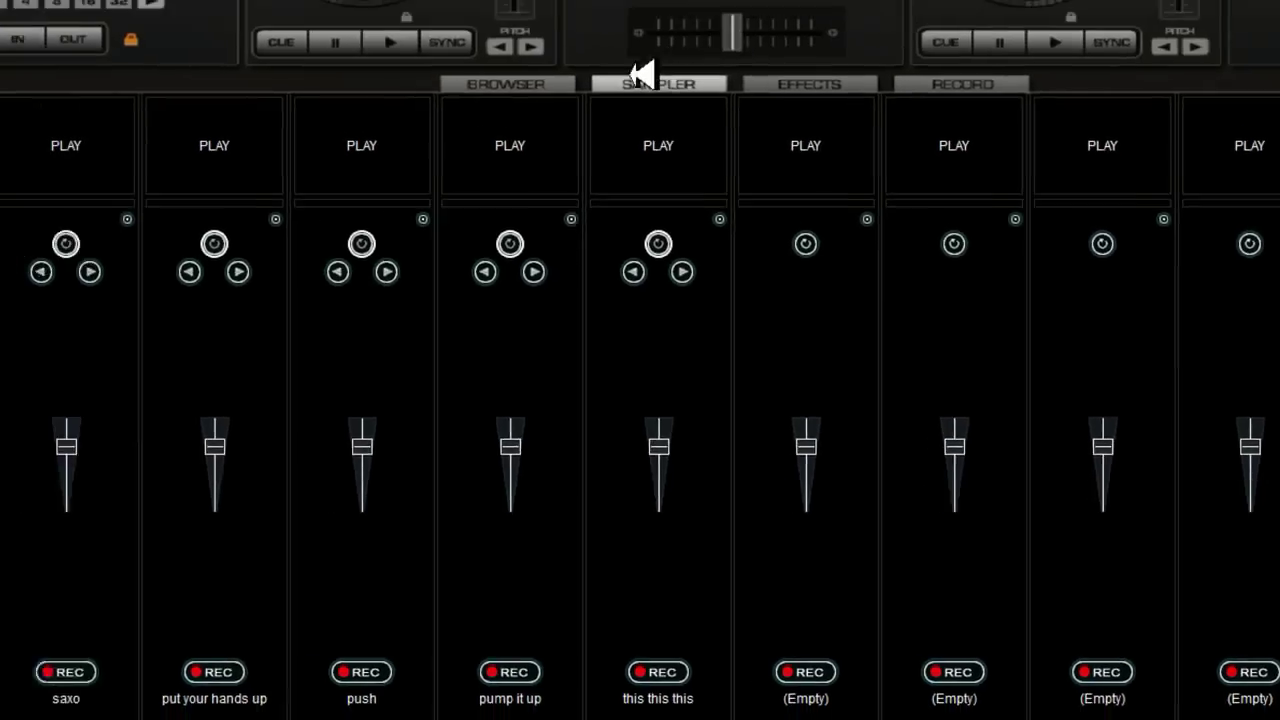
{"action": "left_click", "coordinate": [85, 172]}
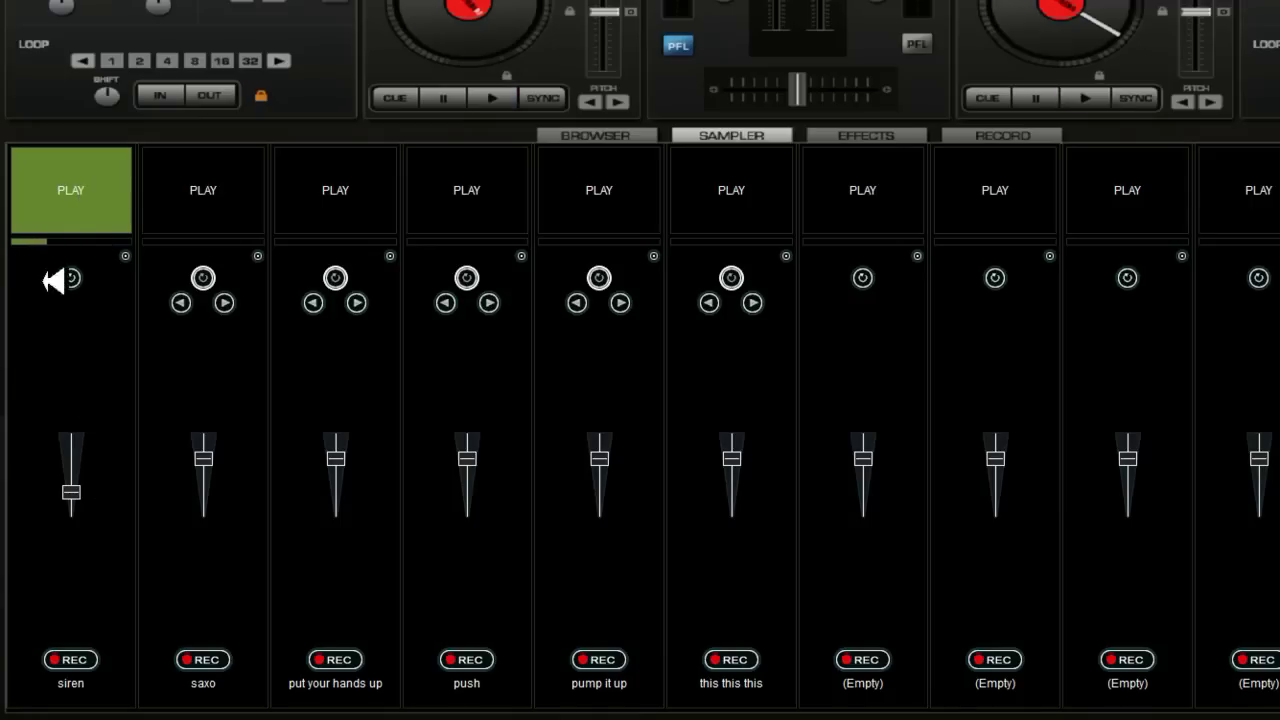
Open the sound effects list and select the KeyChanger effect
{"action": "left_click", "coordinate": [900, 135]}
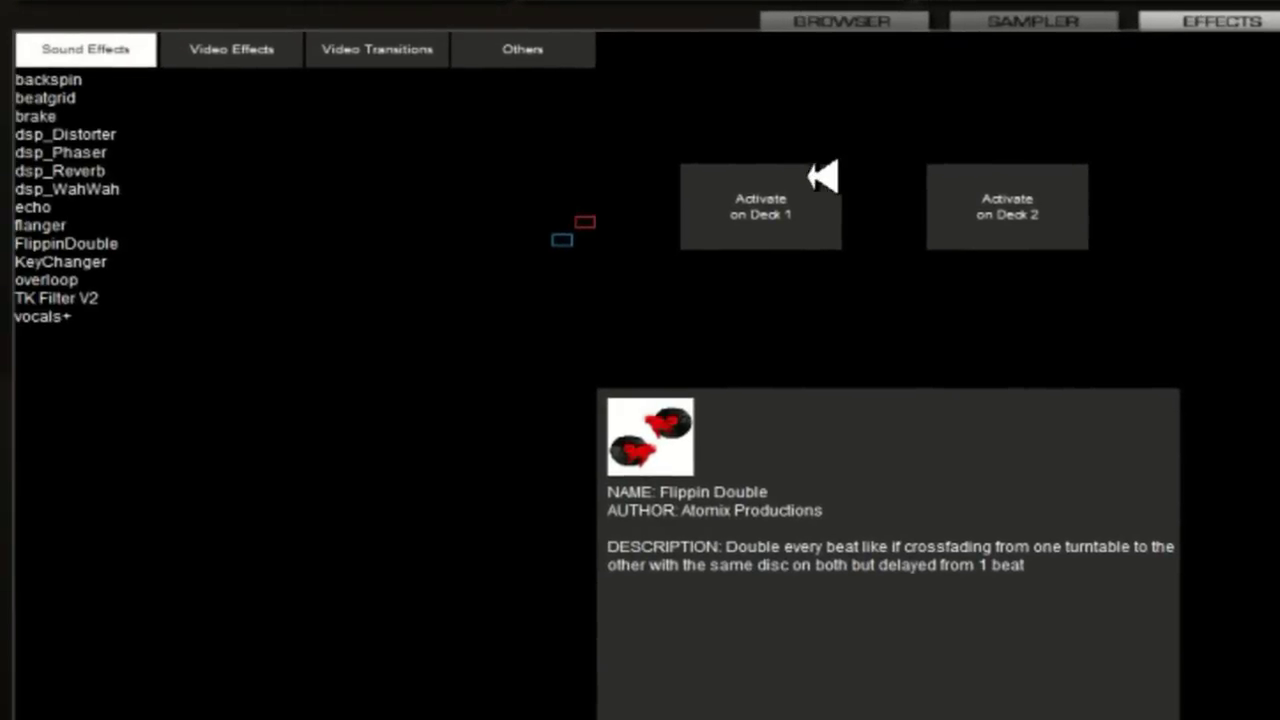
{"action": "left_click", "coordinate": [341, 433]}
{"action": "left_click", "coordinate": [120, 188]}
{"action": "left_click", "coordinate": [60, 261]}
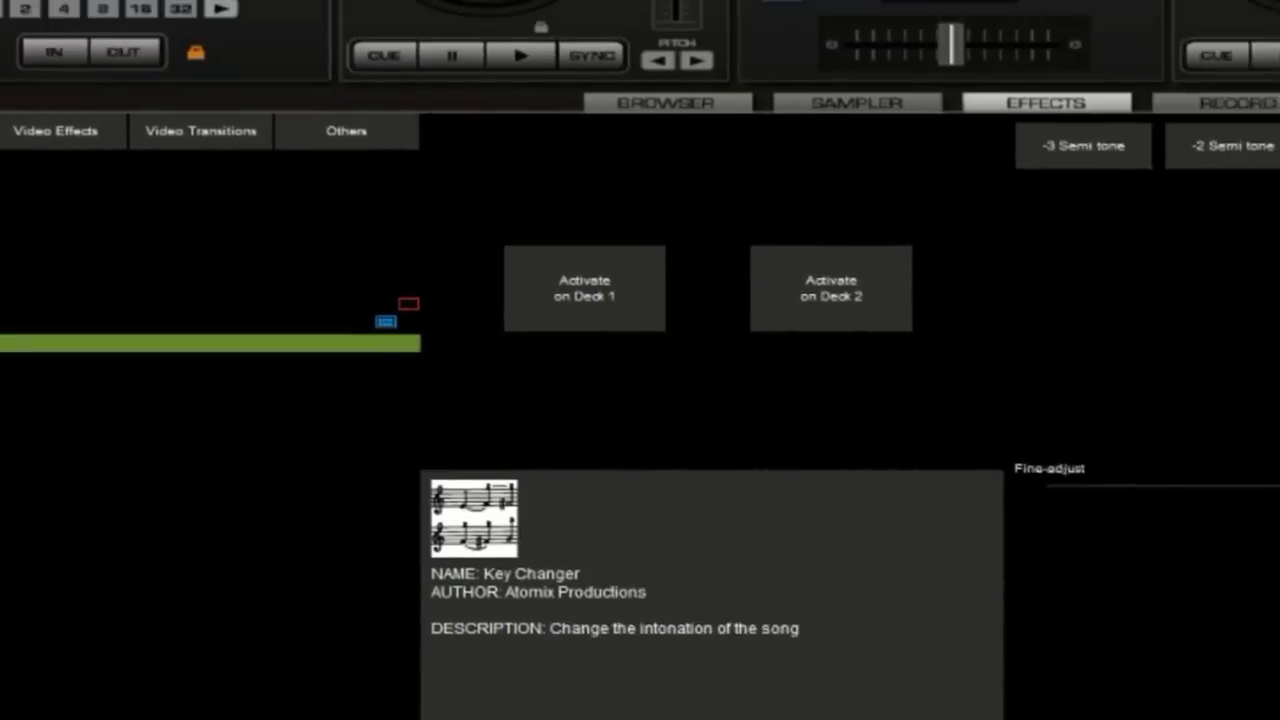
Open the recorder and try to start a recording, agreeing to overwrite the existing file
{"action": "left_click", "coordinate": [998, 203]}
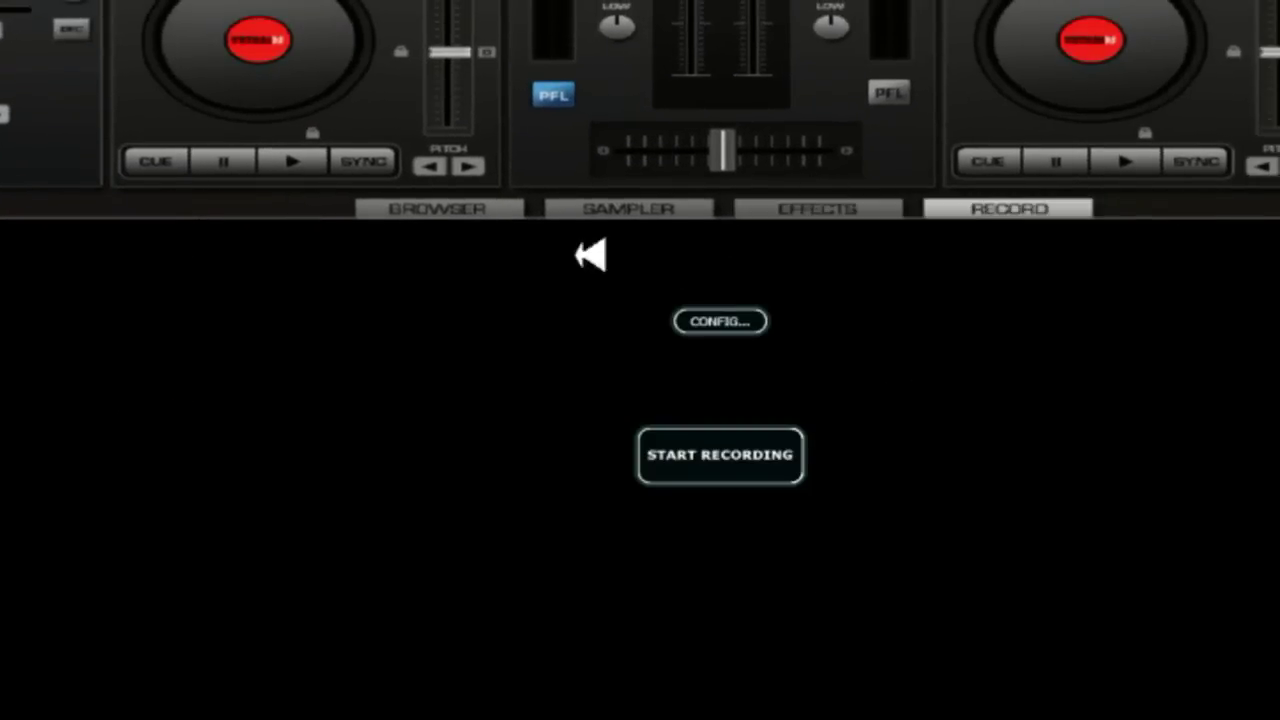
{"action": "left_click", "coordinate": [728, 461]}
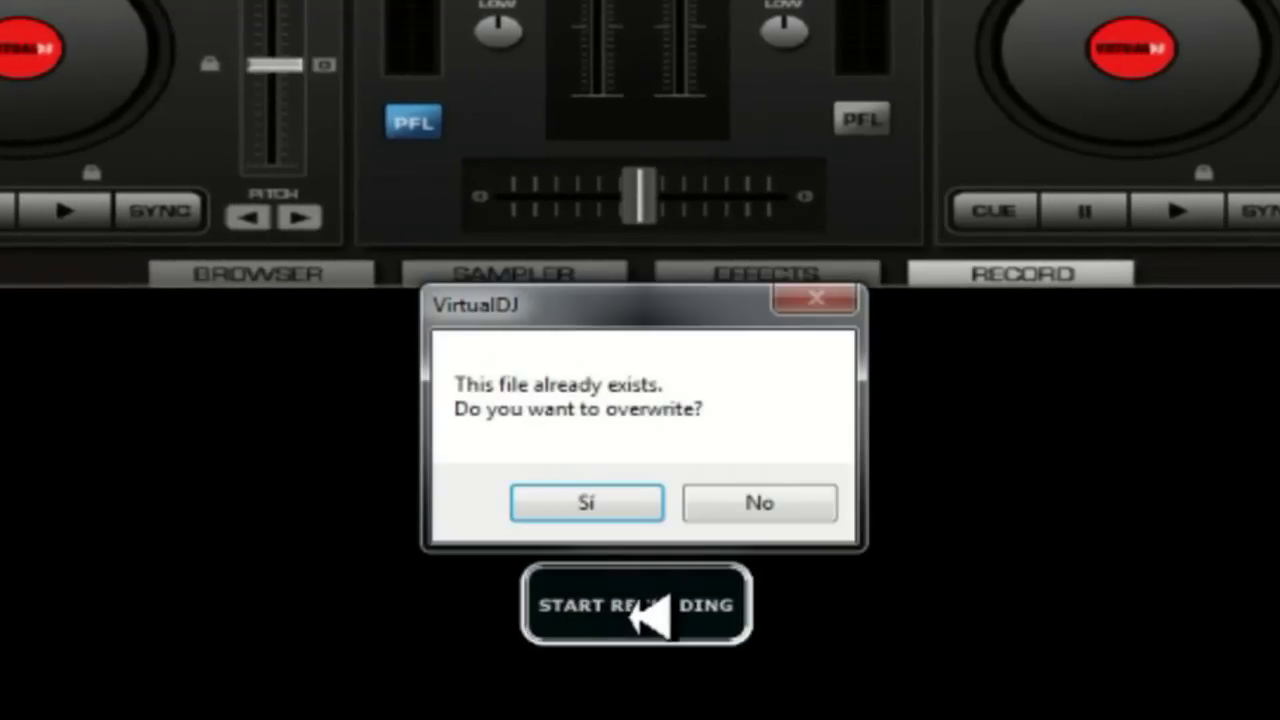
{"action": "left_click", "coordinate": [578, 508]}
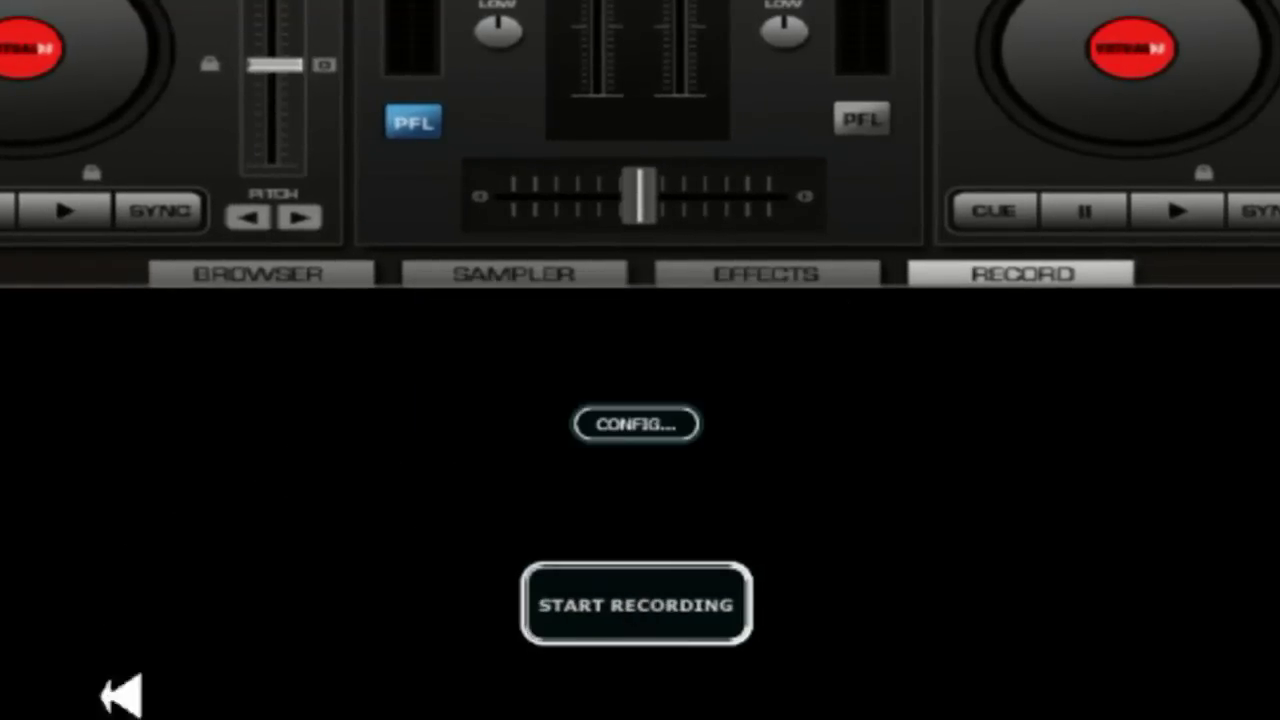
Open the recording configuration and show the available MP3 bitrates
{"action": "left_click", "coordinate": [675, 424]}
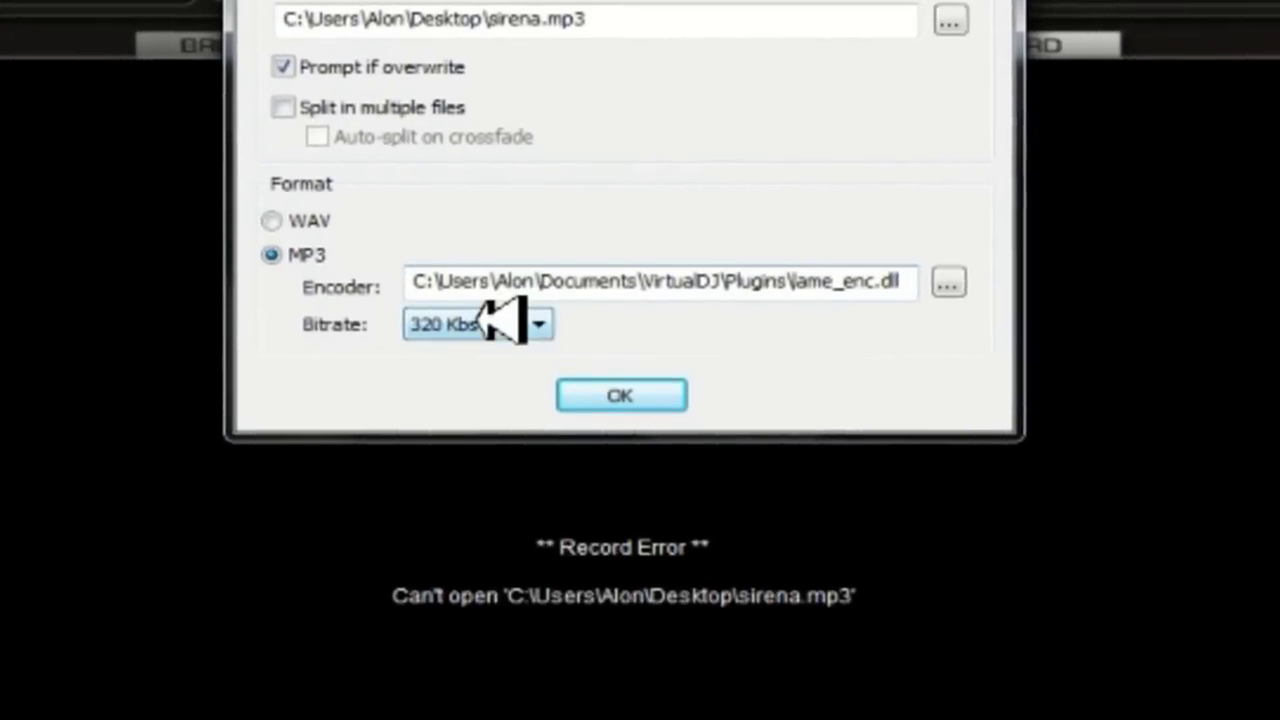
{"action": "left_click", "coordinate": [500, 322]}
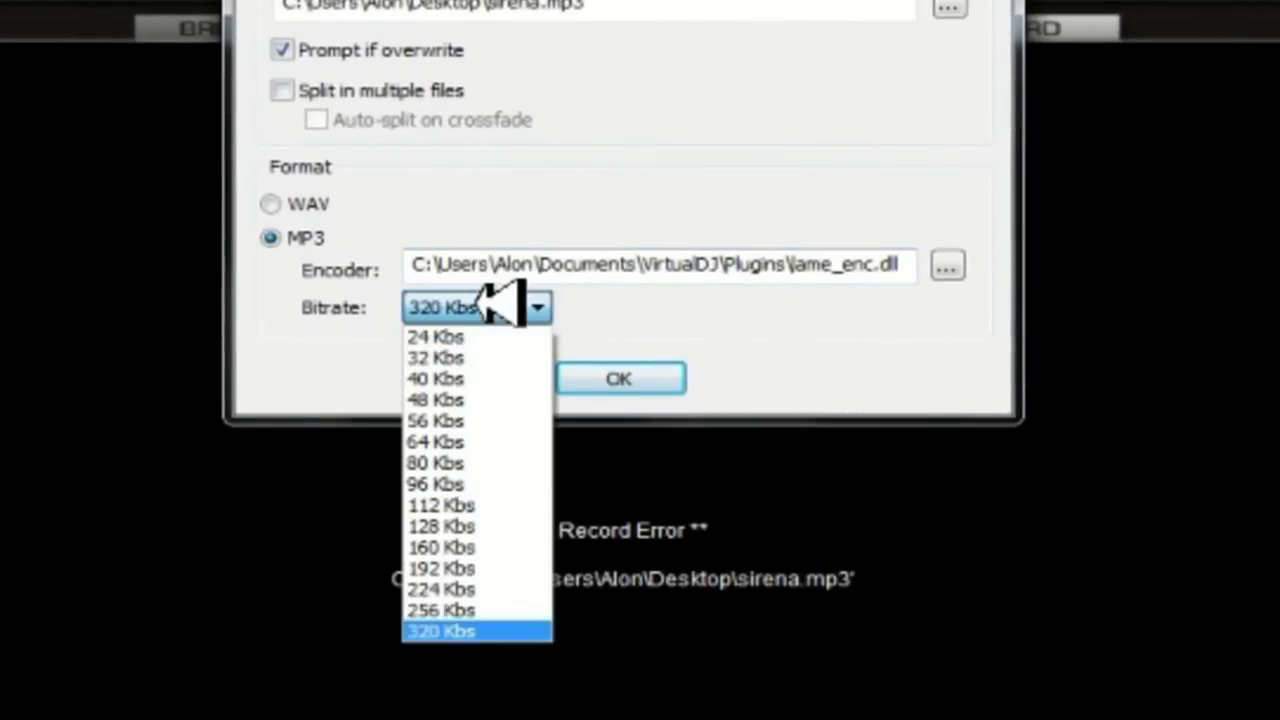